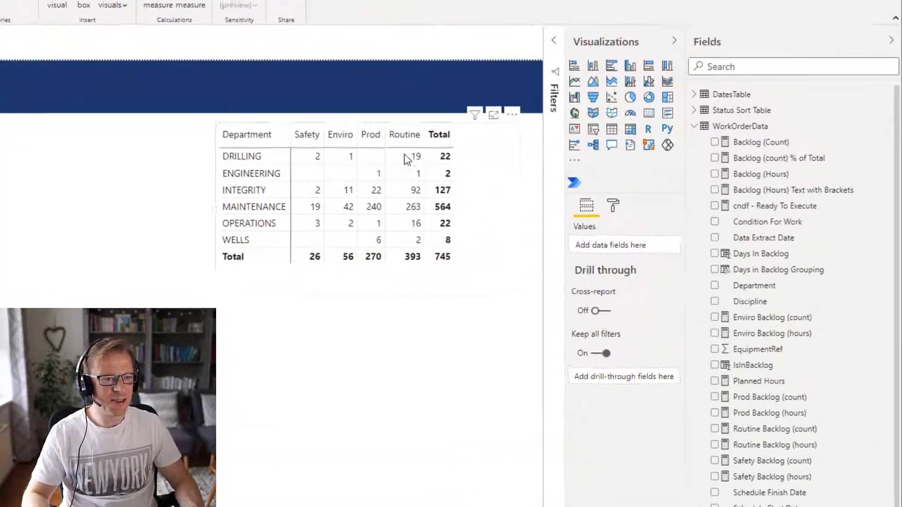
# Turn on background color conditional formatting for the Backlog Work values in the department matrix.
pyautogui.click(407, 160)
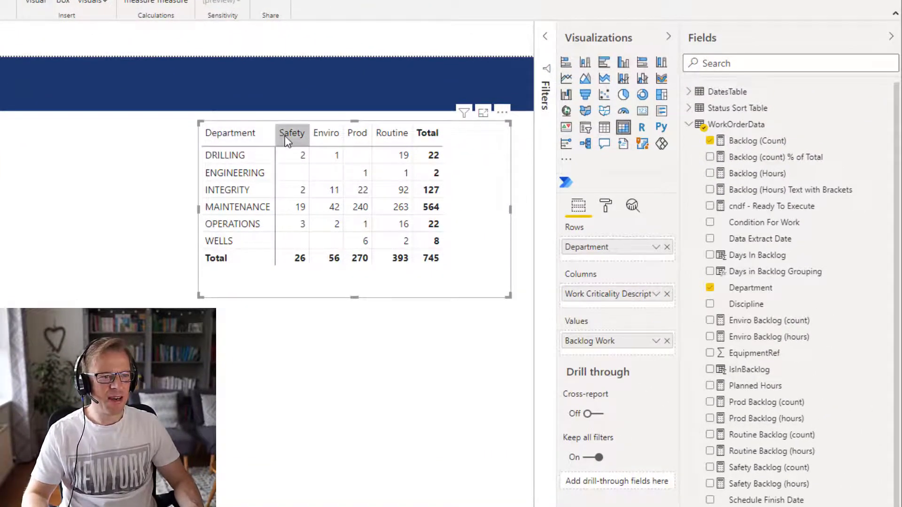
pyautogui.click(245, 136)
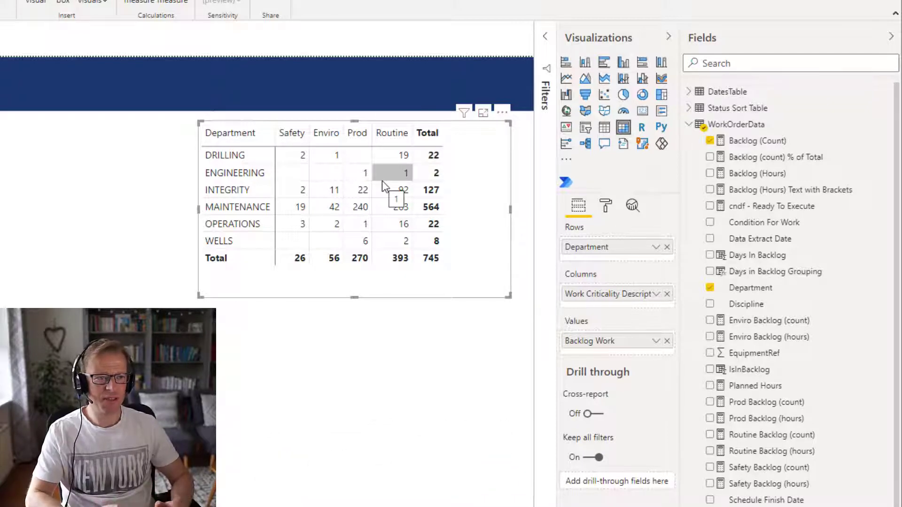
pyautogui.click(612, 209)
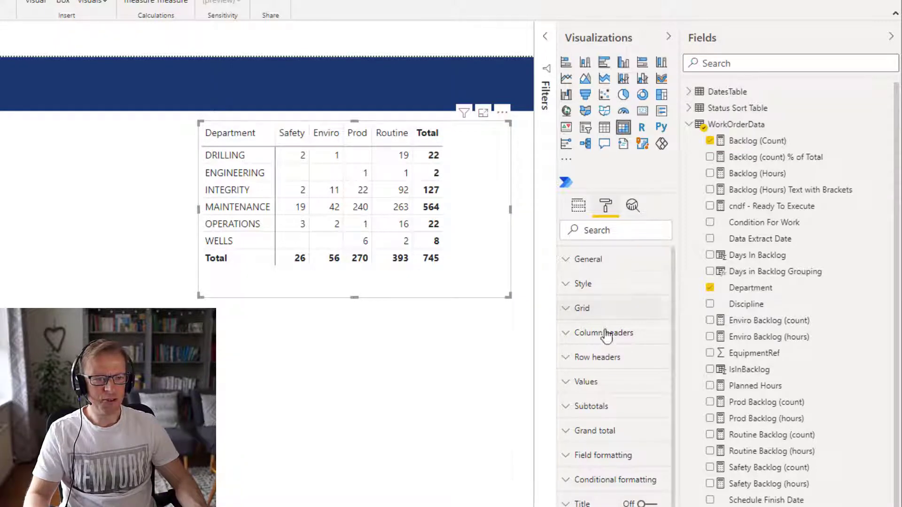
pyautogui.click(602, 481)
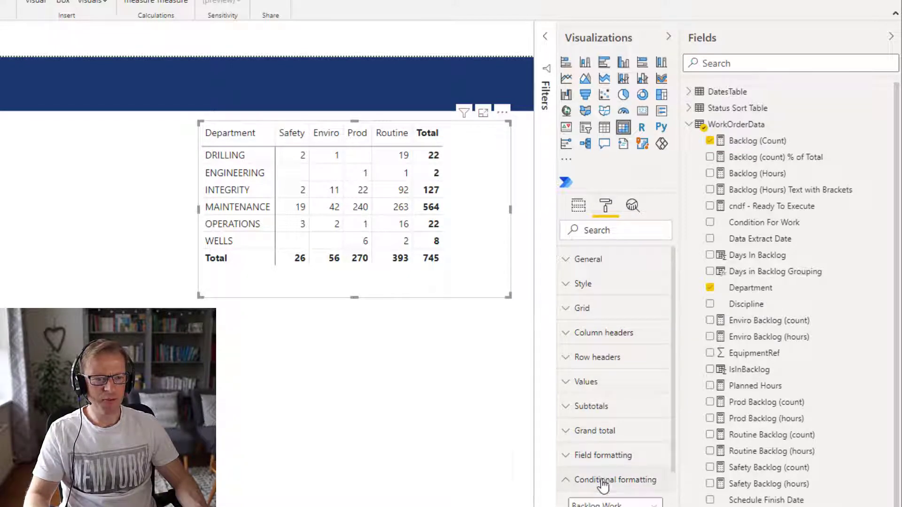
pyautogui.scroll(-4, 675, 396)
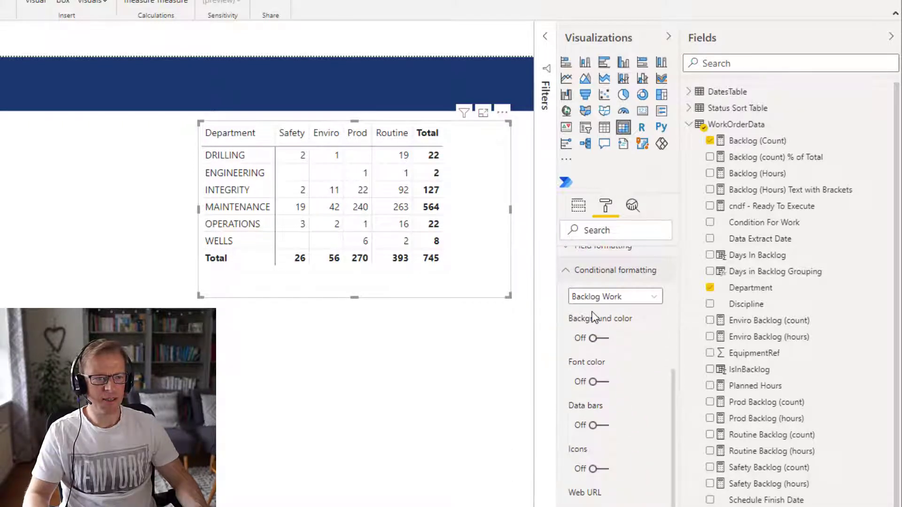
pyautogui.click(597, 338)
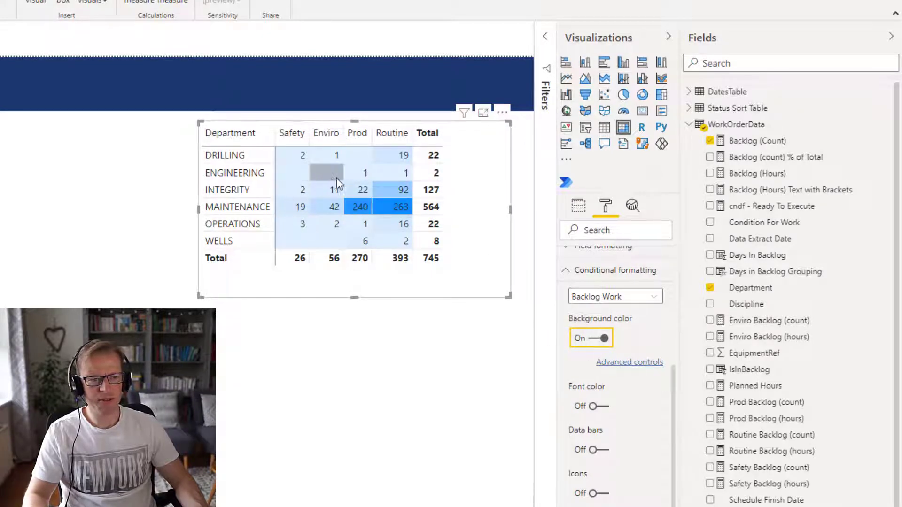
# Switch the Backlog Work background color formatting to Rules, keeping the matrix in view behind the dialog.
pyautogui.click(624, 369)
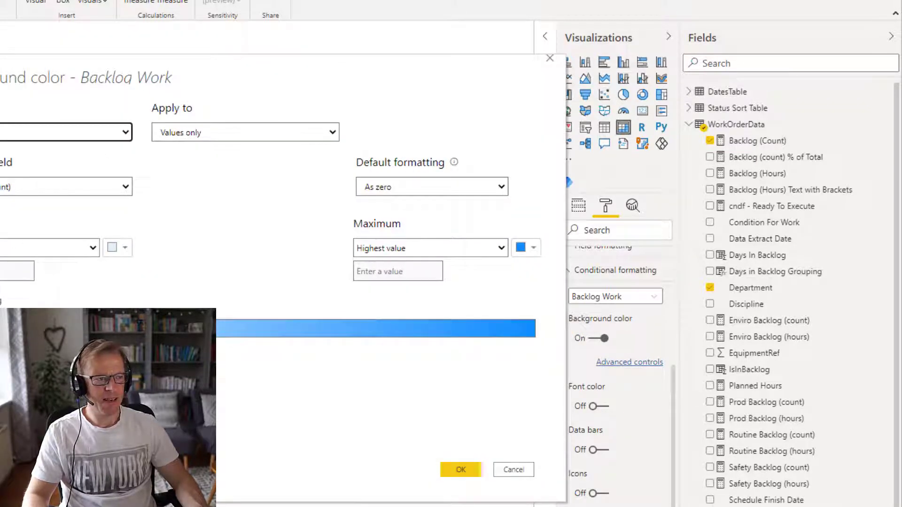
pyautogui.click(5, 132)
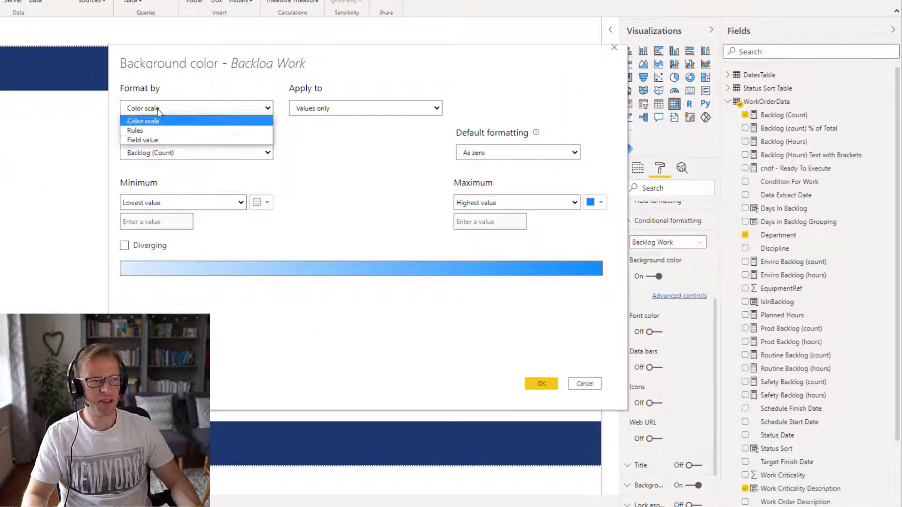
pyautogui.click(162, 132)
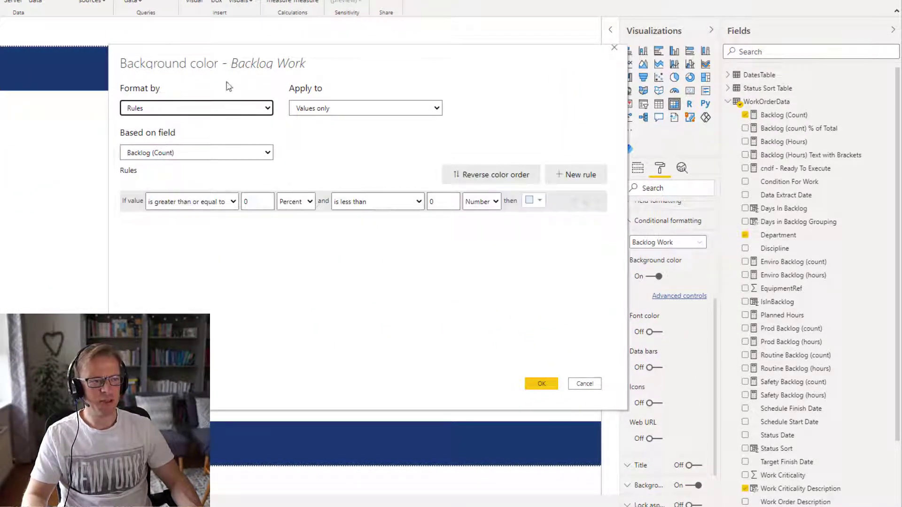
pyautogui.moveTo(314, 54); pyautogui.dragTo(454, 227)
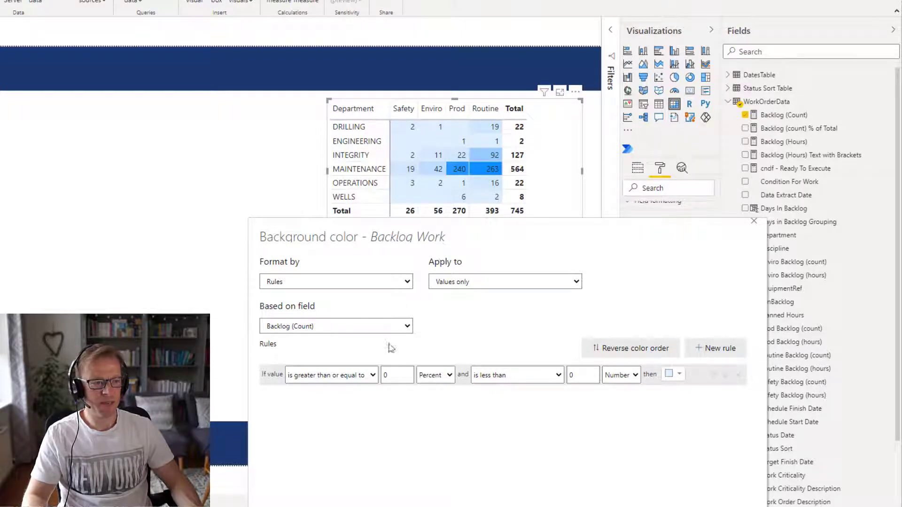
# Define the background color rule as greater than or equal to 10 as a Number, with the upper limit left empty.
pyautogui.moveTo(398, 375); pyautogui.dragTo(372, 378)
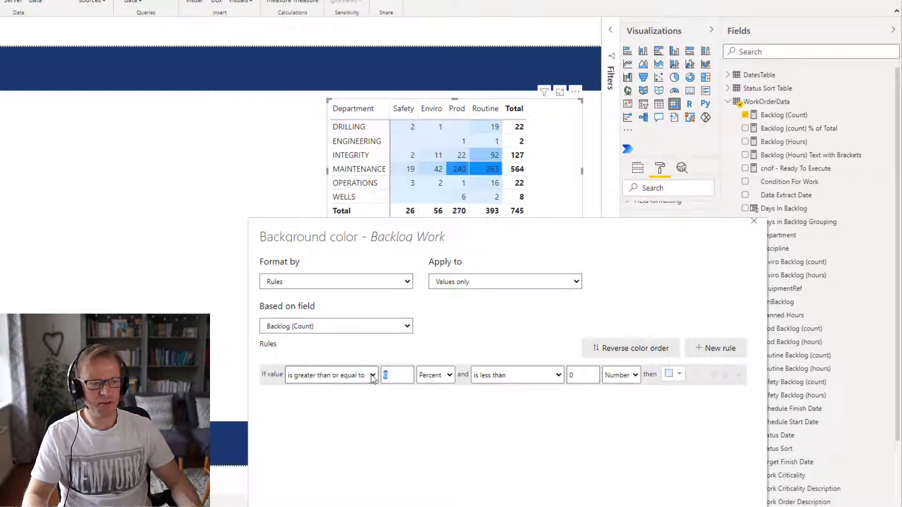
pyautogui.write('10')
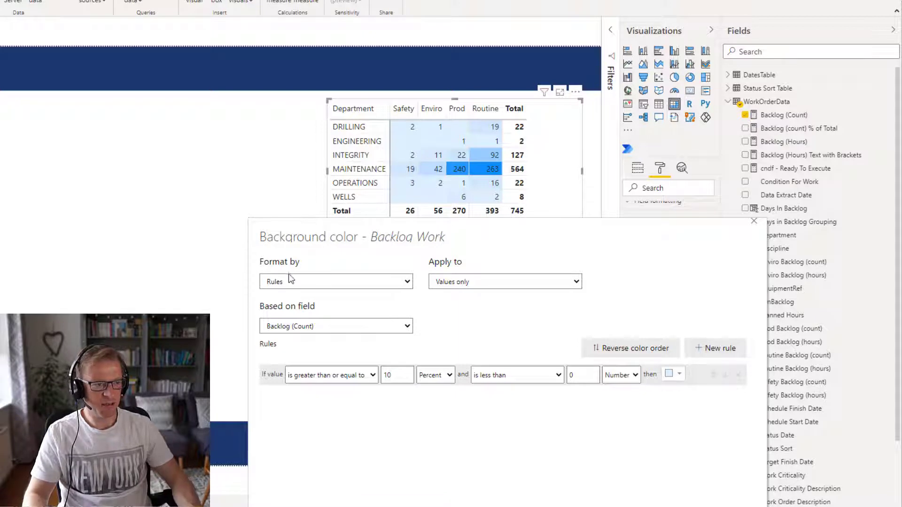
pyautogui.click(449, 376)
pyautogui.click(443, 393)
pyautogui.click(502, 374)
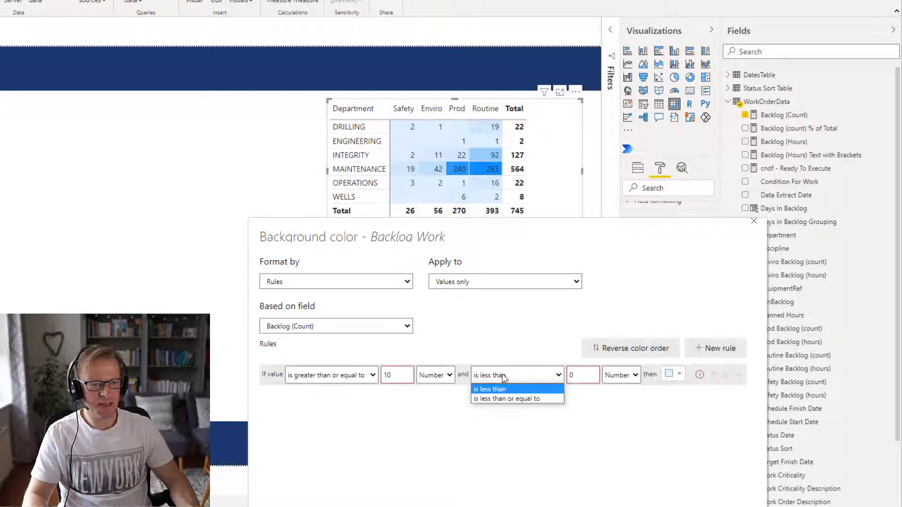
pyautogui.press('Tab')
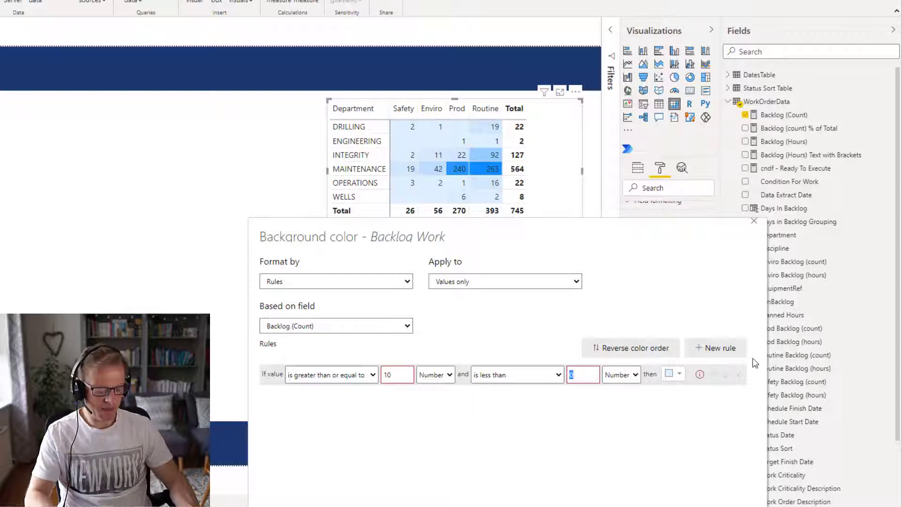
pyautogui.press('BackSpace')
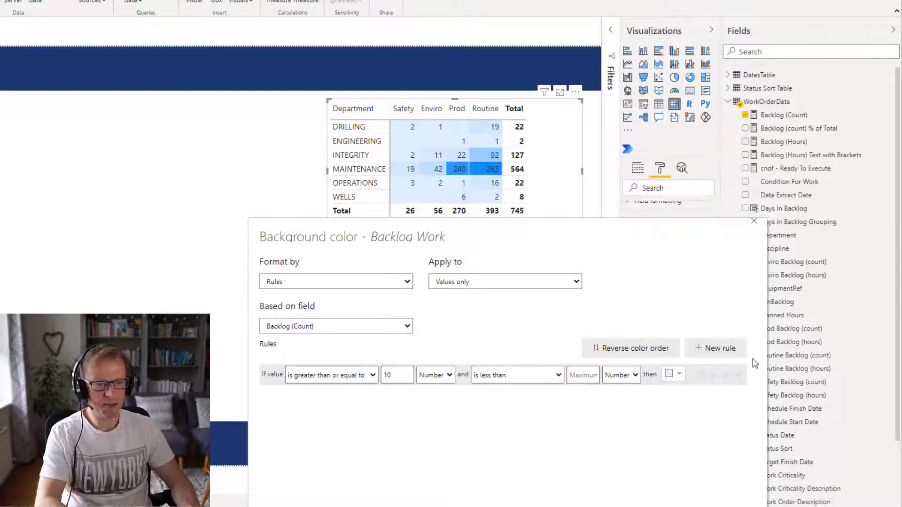
# Give the rule the custom red color #FE0905 and apply the background color formatting to the matrix.
pyautogui.click(678, 374)
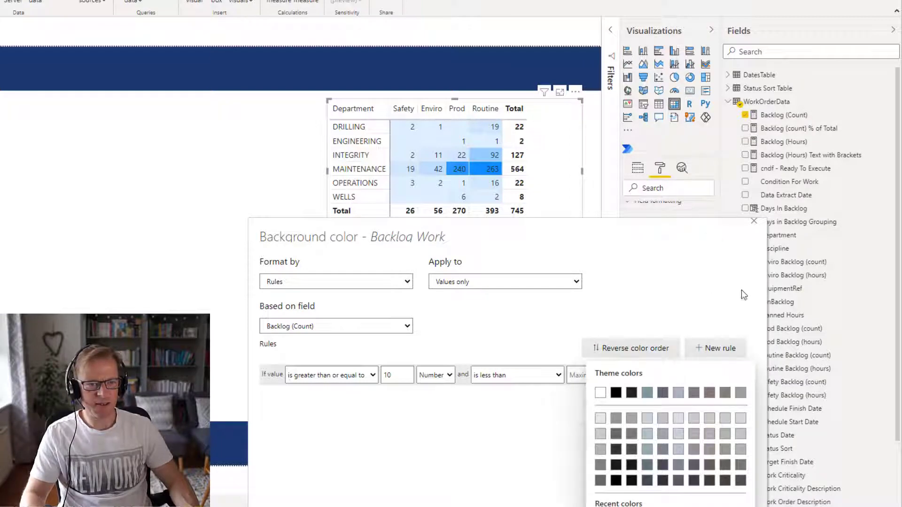
pyautogui.click(713, 318)
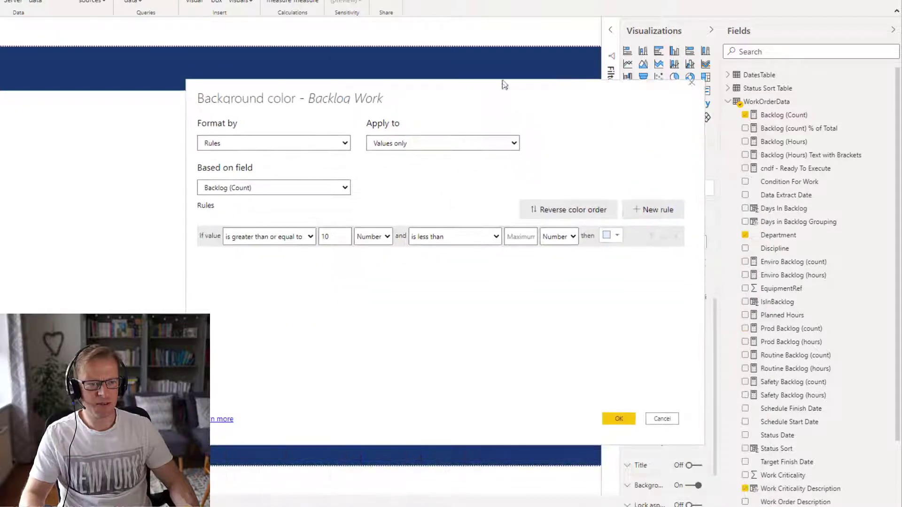
pyautogui.click(618, 229)
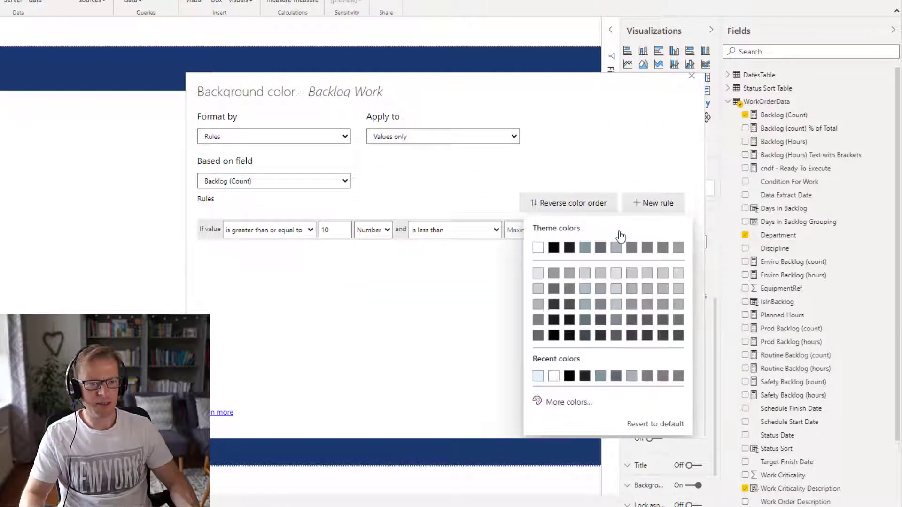
pyautogui.click(569, 403)
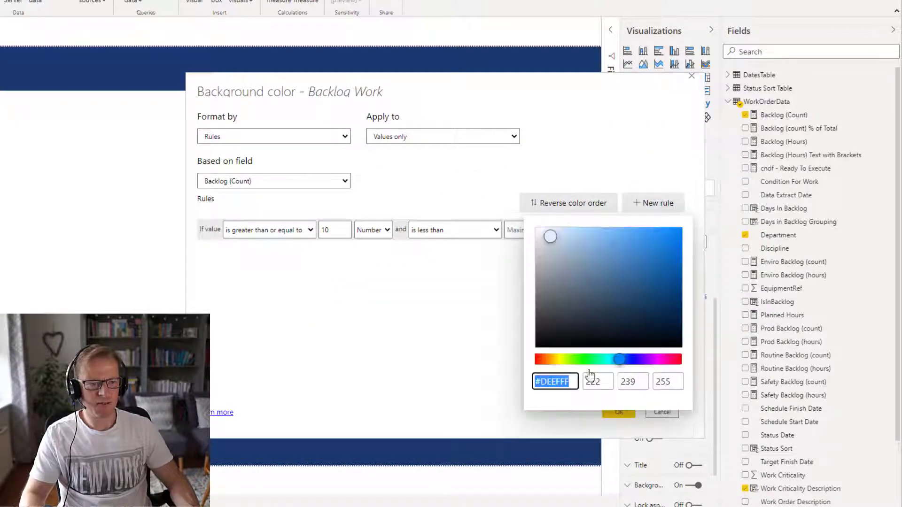
pyautogui.click(537, 360)
pyautogui.click(677, 230)
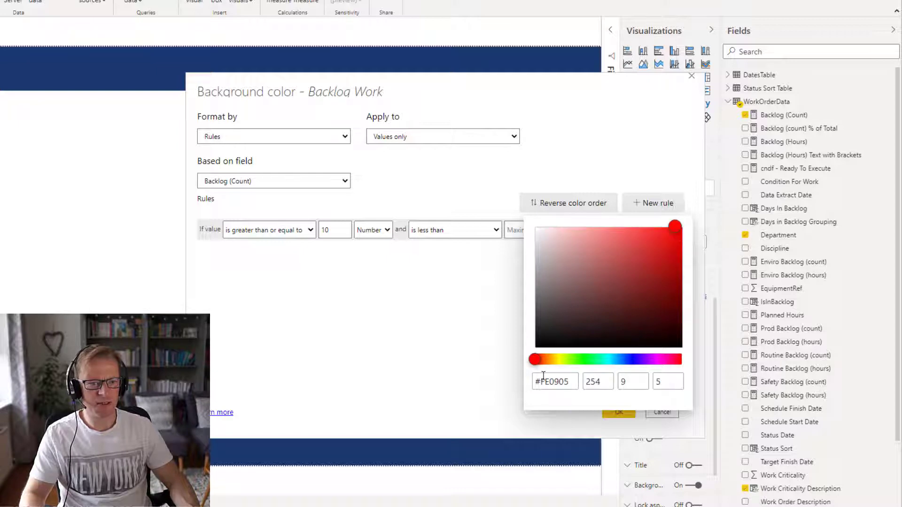
pyautogui.click(471, 320)
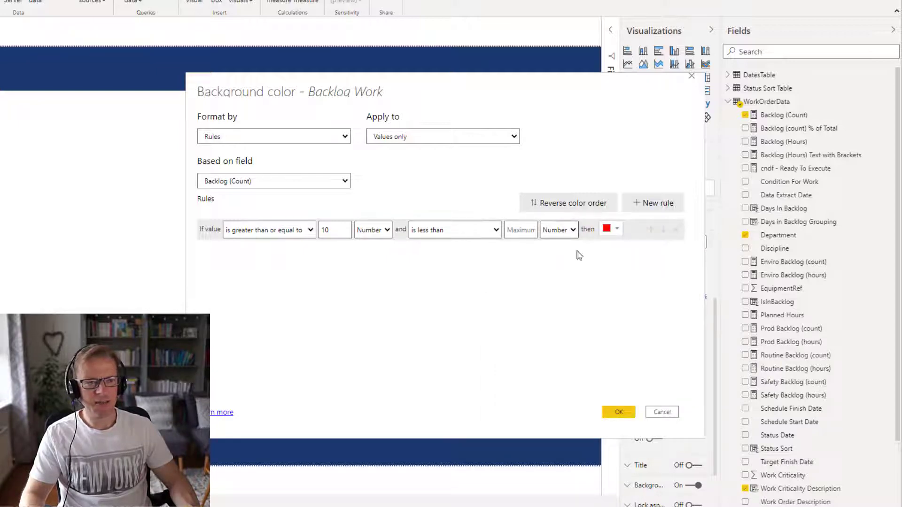
pyautogui.click(618, 413)
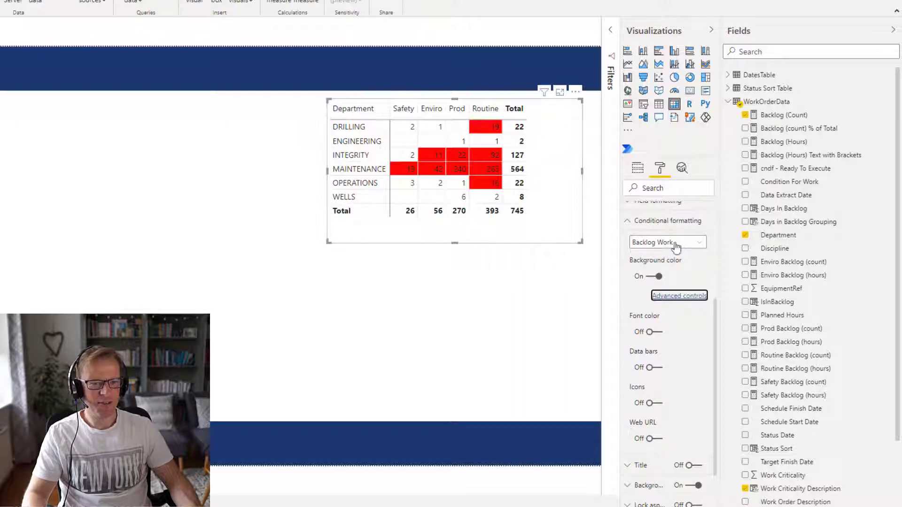
# Turn off background color formatting for the Backlog Work values and return to the matrix's field settings.
pyautogui.click(656, 276)
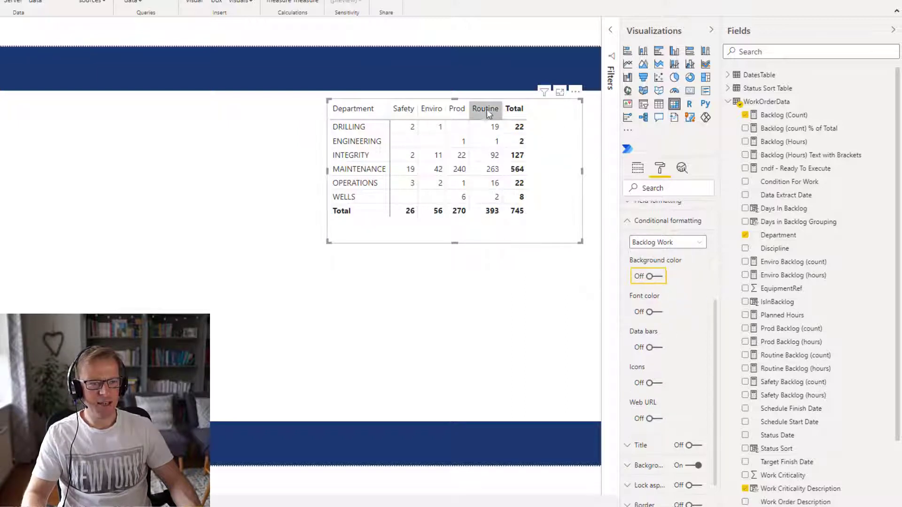
pyautogui.click(639, 169)
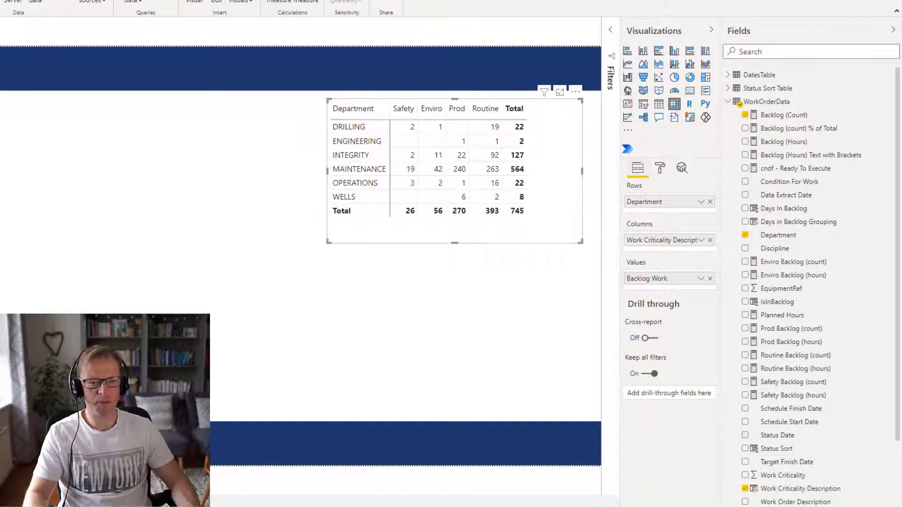
# Examine the DAX formulas of the Prod Backlog (count) and Backlog (Count) measures.
pyautogui.click(793, 329)
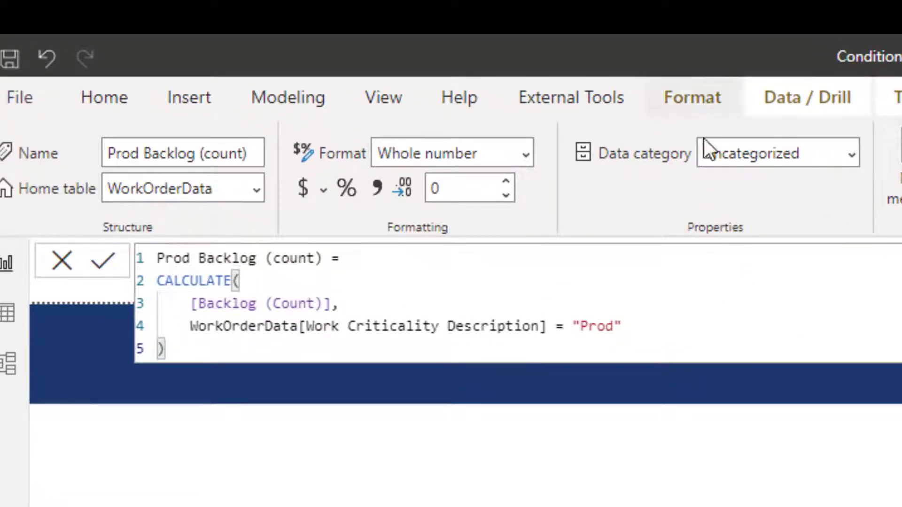
pyautogui.click(640, 322)
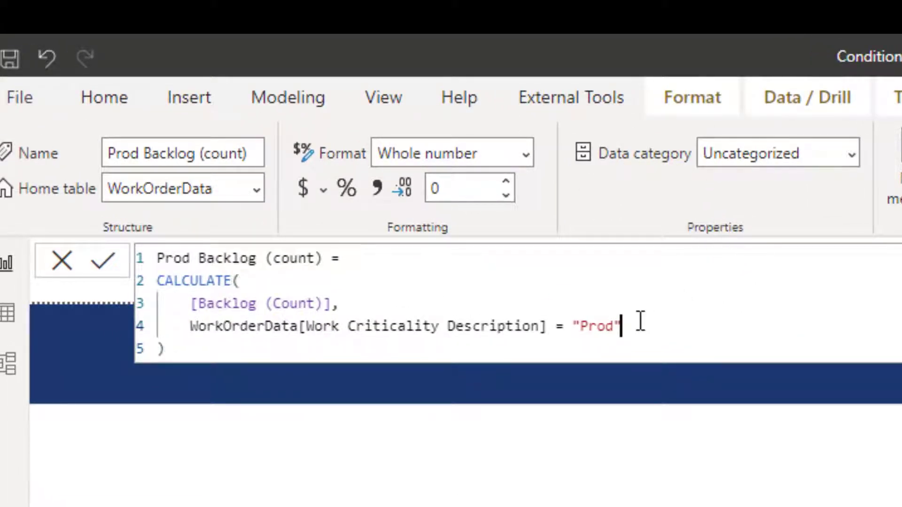
pyautogui.keyDown('ctrl'); pyautogui.scroll(4, 640, 321); pyautogui.keyUp('ctrl')
pyautogui.keyDown('ctrl'); pyautogui.scroll(1, 639, 320); pyautogui.keyUp('ctrl')
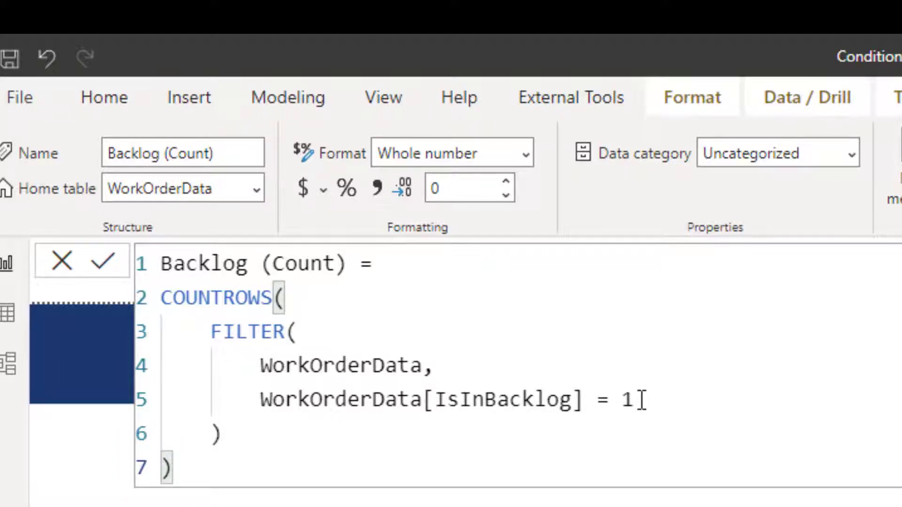
pyautogui.click(640, 399)
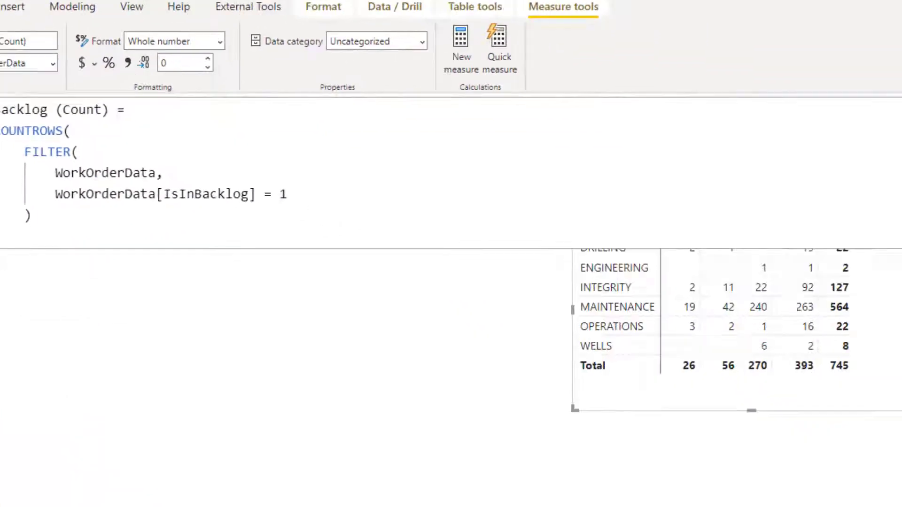
pyautogui.click(611, 36)
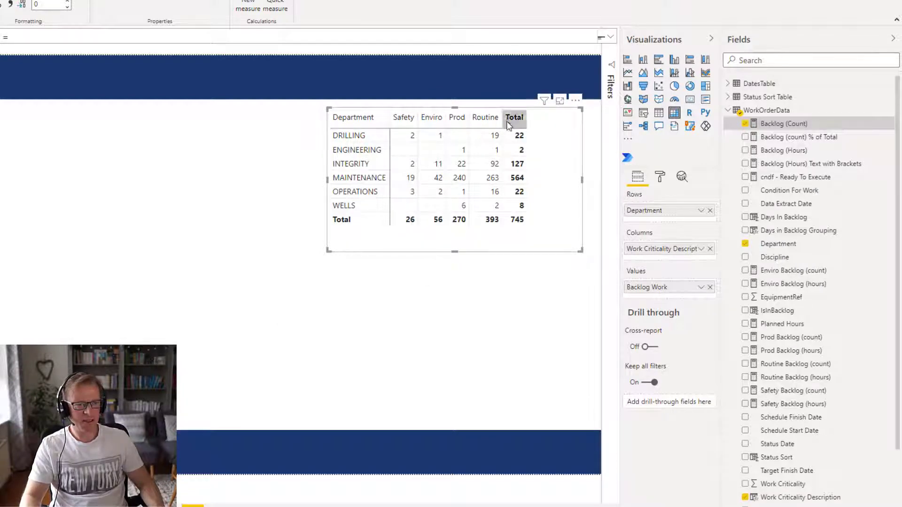
# Duplicate the department matrix and place the copy directly below the original.
pyautogui.click(305, 309)
pyautogui.click(400, 109)
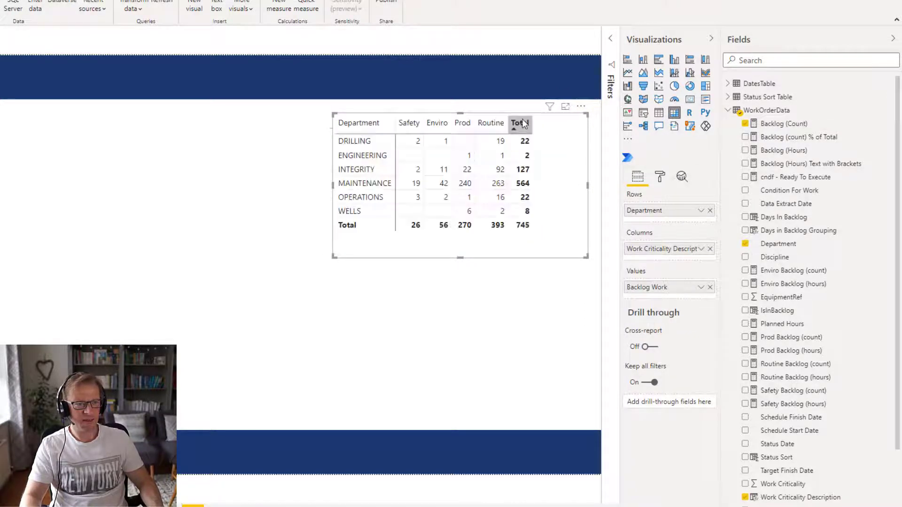
pyautogui.moveTo(546, 116); pyautogui.dragTo(538, 254)
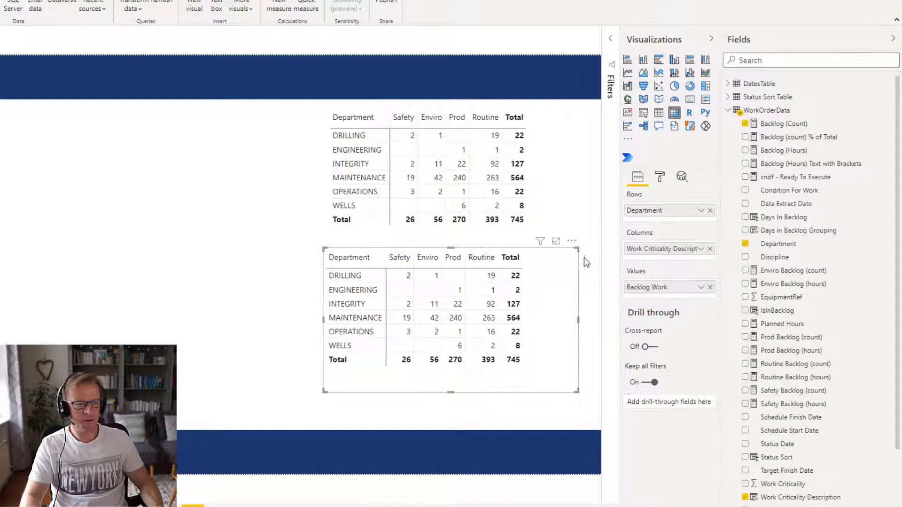
# In the copied matrix, replace the Backlog Work value with Safety Backlog (count) and Enviro Backlog (count), and widen the visual.
pyautogui.click(710, 287)
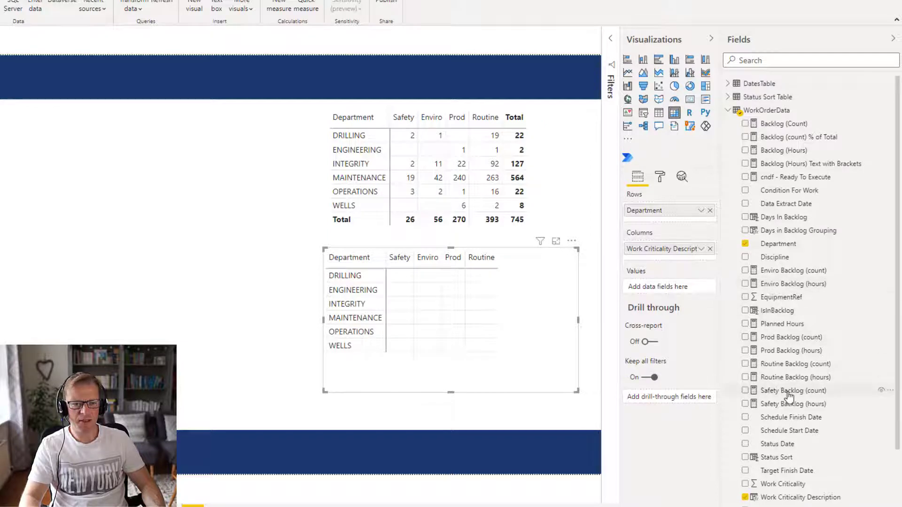
pyautogui.moveTo(789, 396); pyautogui.dragTo(679, 287)
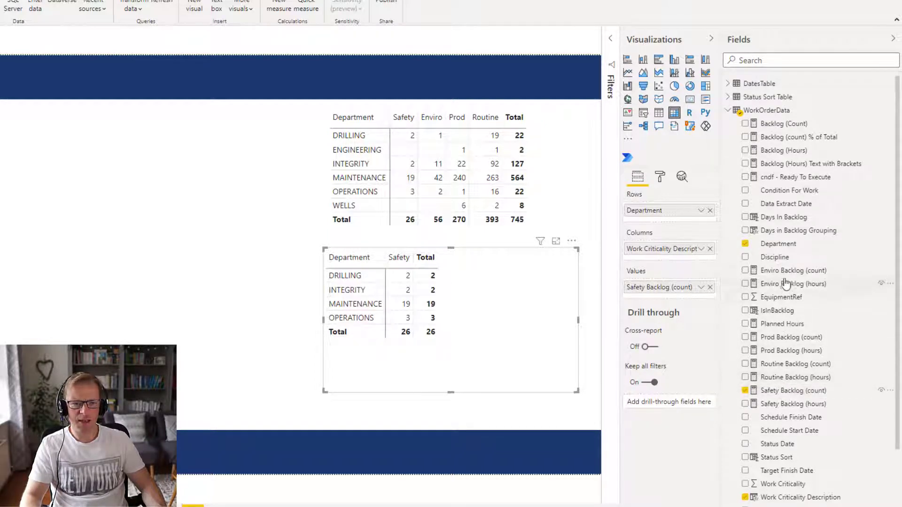
pyautogui.moveTo(788, 274); pyautogui.dragTo(499, 302)
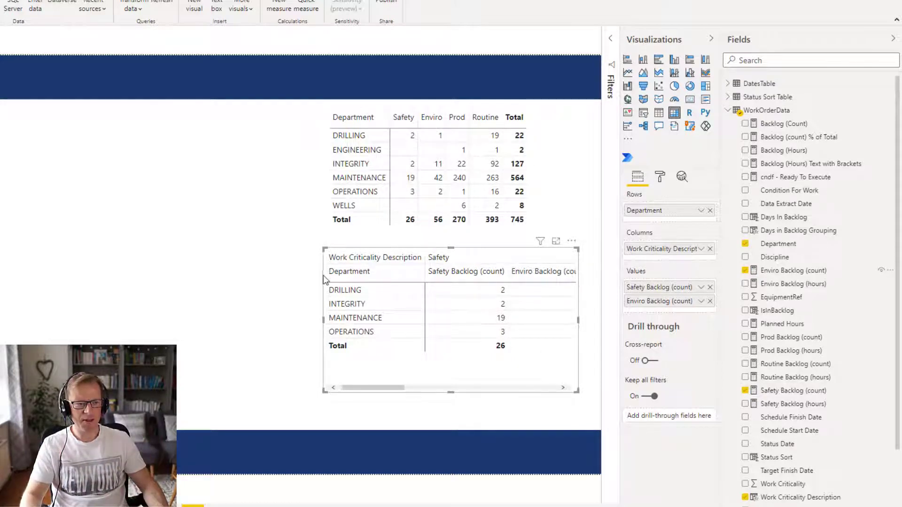
pyautogui.moveTo(323, 320); pyautogui.dragTo(80, 307)
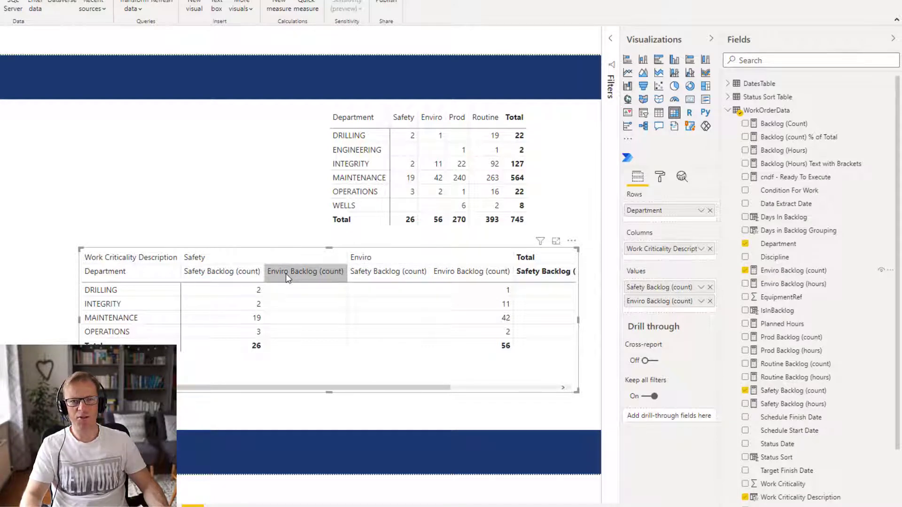
# In the copied matrix, remove Work Criticality Description from the columns, add Prod Backlog (count) and Routine Backlog (count) as values, and narrow the visual.
pyautogui.click(710, 250)
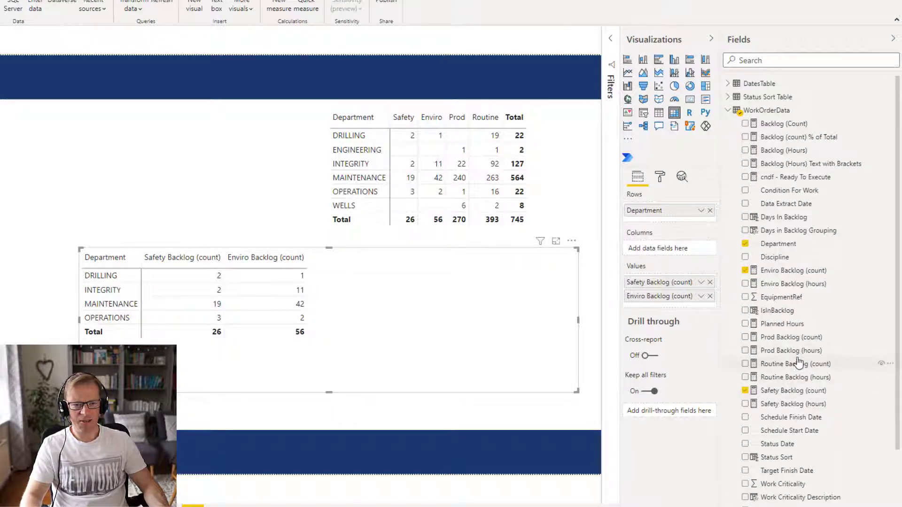
pyautogui.moveTo(797, 338); pyautogui.dragTo(687, 309)
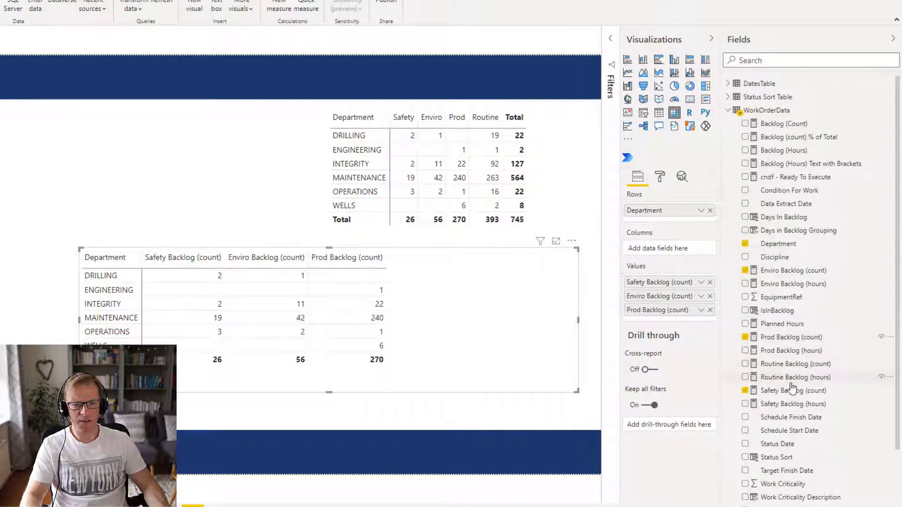
pyautogui.moveTo(794, 364); pyautogui.dragTo(693, 315)
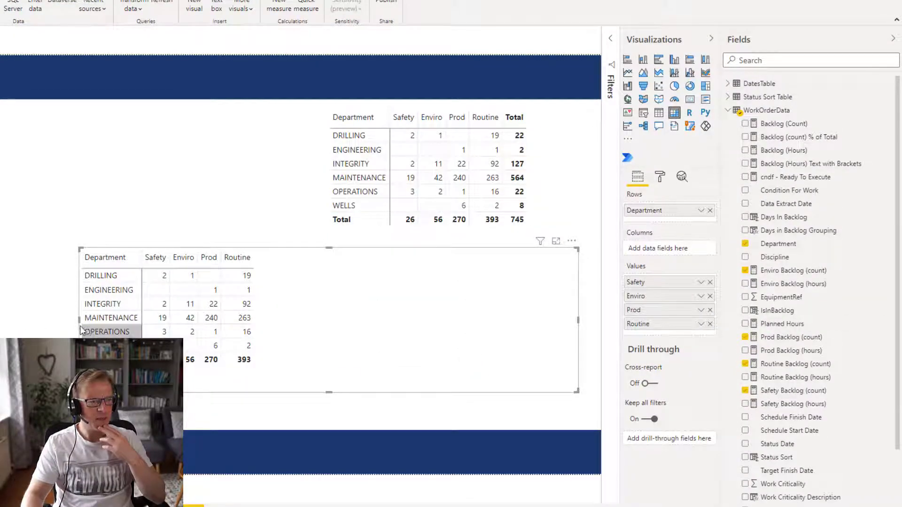
pyautogui.moveTo(78, 320); pyautogui.dragTo(339, 330)
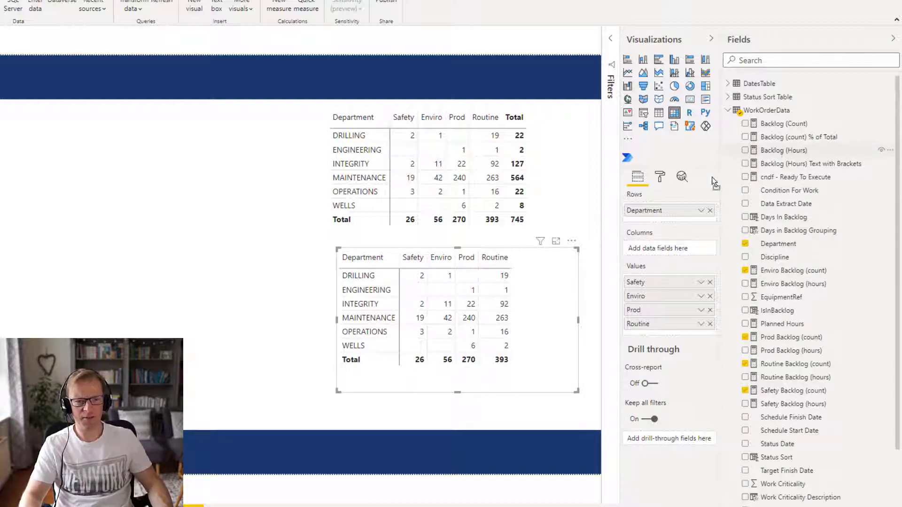
pyautogui.moveTo(780, 151); pyautogui.dragTo(681, 328)
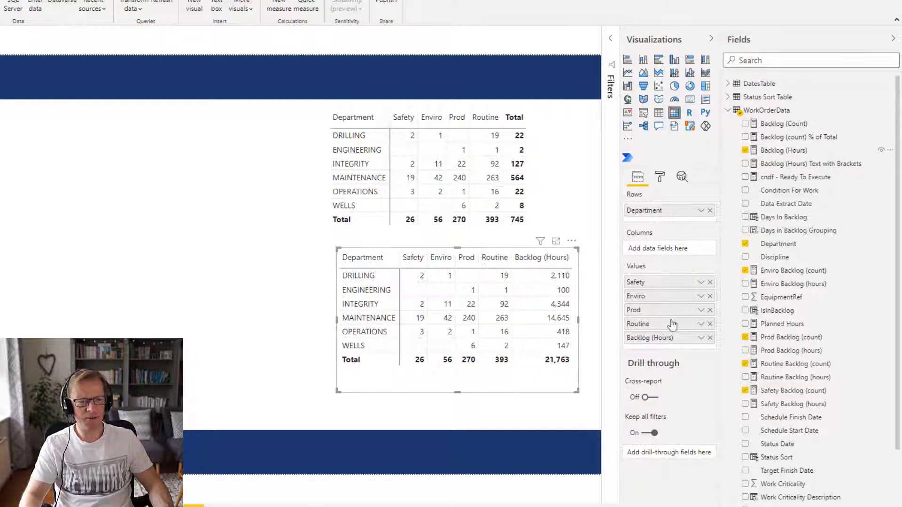
pyautogui.doubleClick(661, 339)
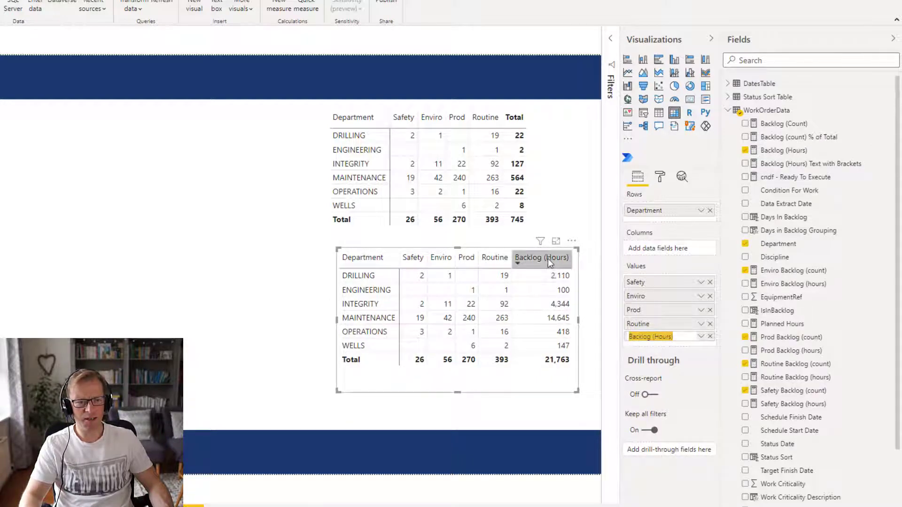
pyautogui.click(684, 339)
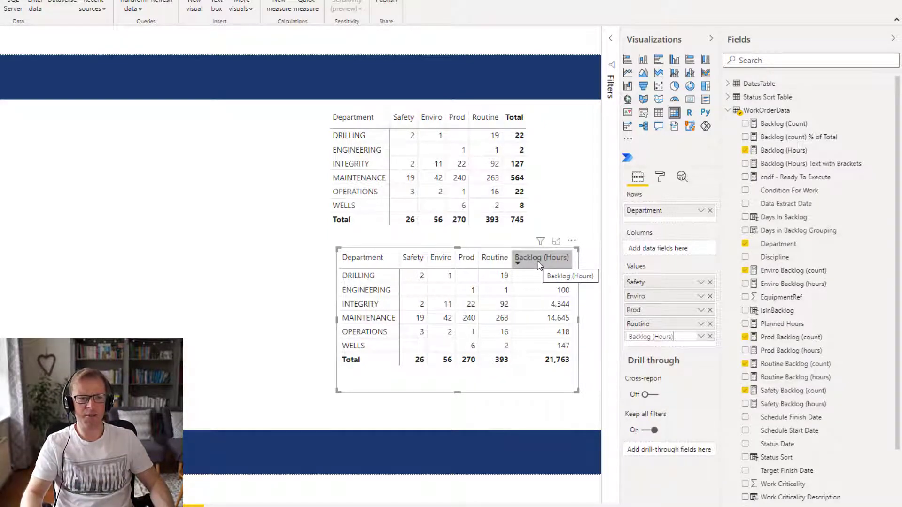
pyautogui.click(697, 262)
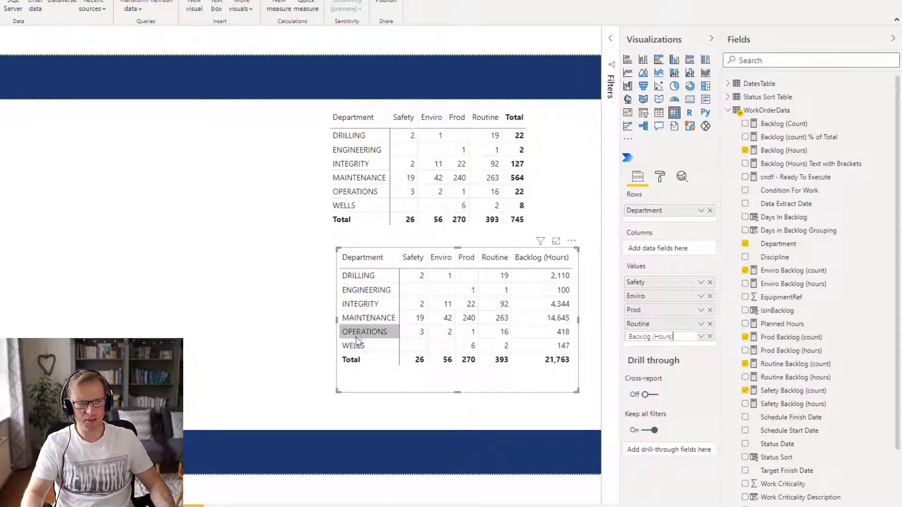
pyautogui.click(784, 151)
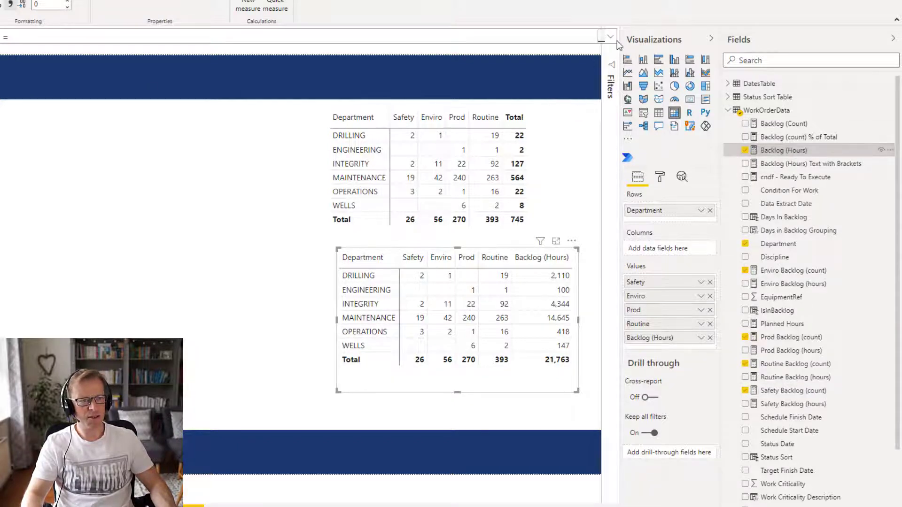
pyautogui.click(612, 38)
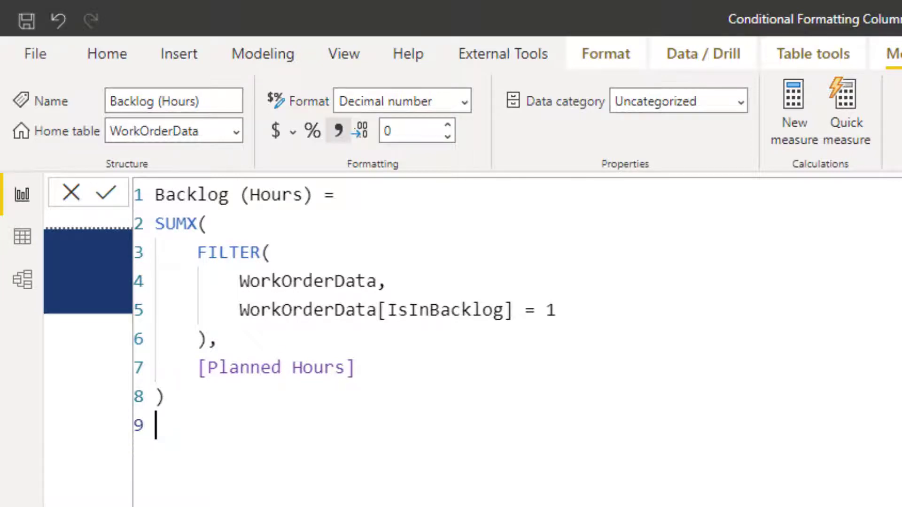
pyautogui.click(623, 28)
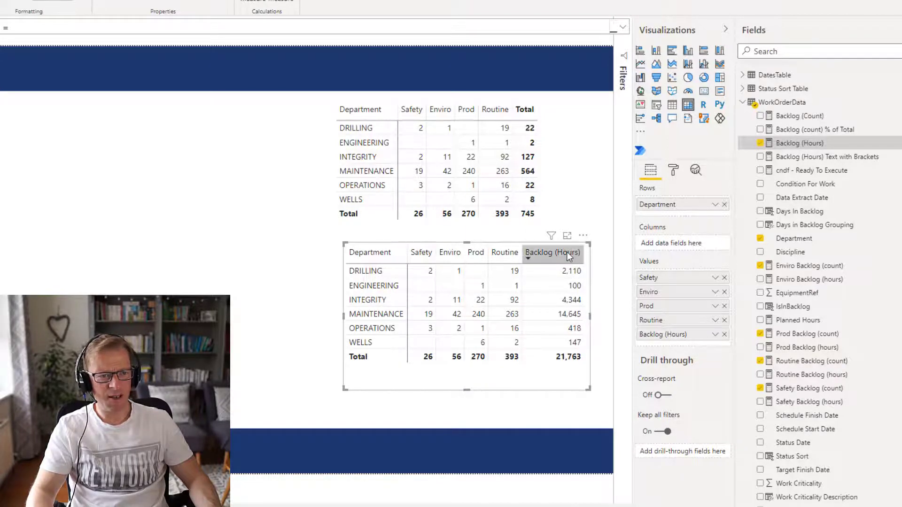
pyautogui.click(760, 143)
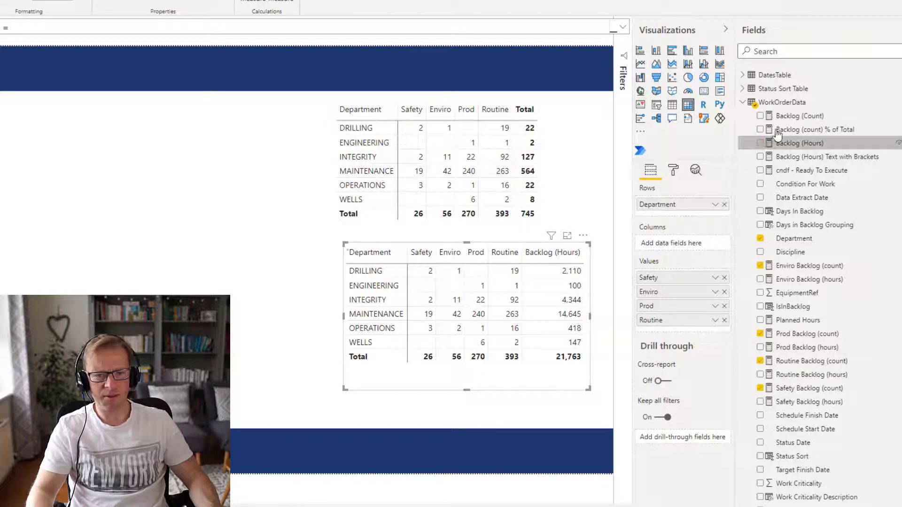
# Add Backlog (Count) as the matrix's last value, rename it Total, and narrow the visual to fit its columns.
pyautogui.moveTo(769, 121); pyautogui.dragTo(700, 328)
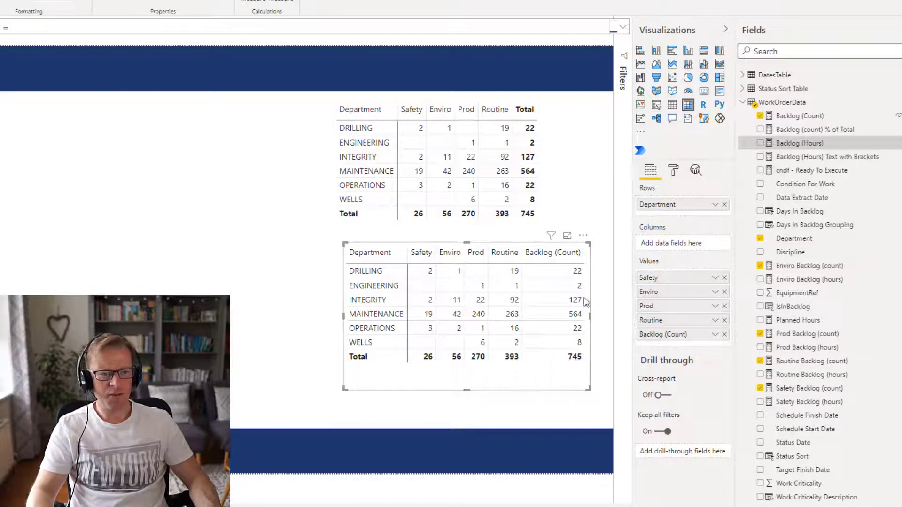
pyautogui.doubleClick(661, 335)
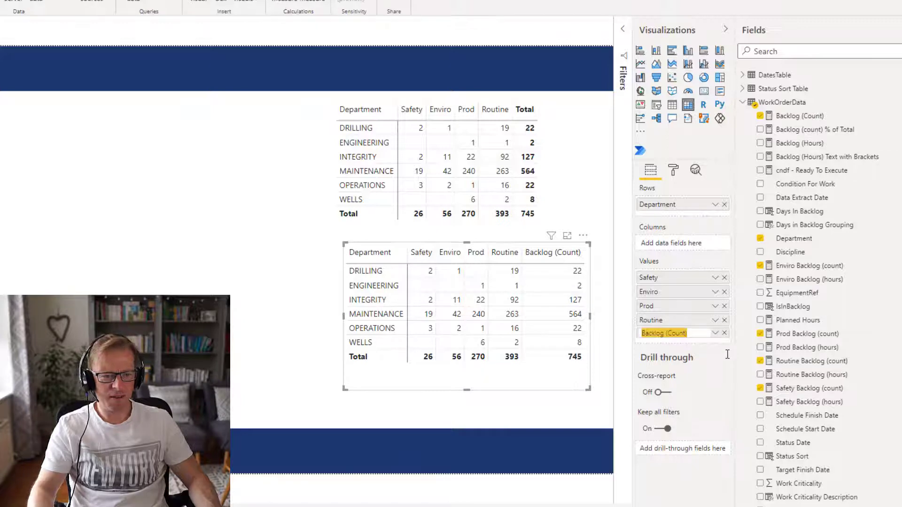
pyautogui.write('Total')
pyautogui.press('Return')
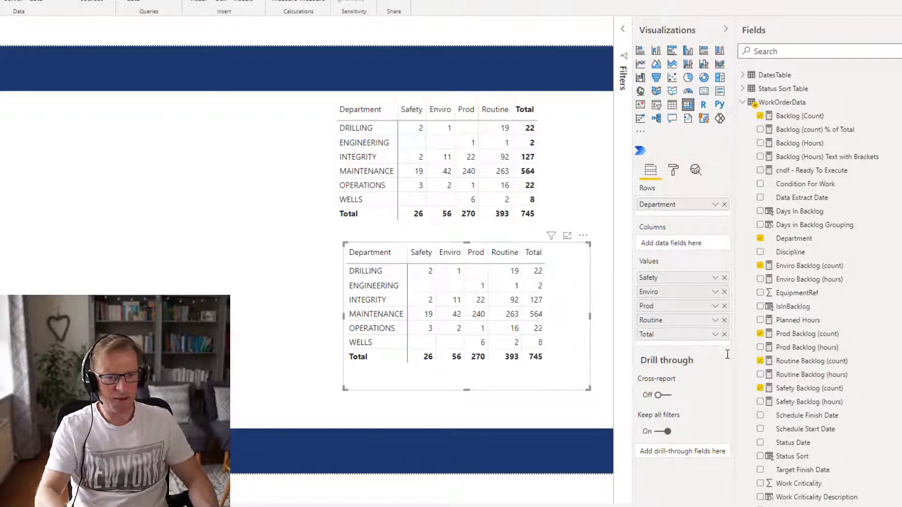
pyautogui.moveTo(591, 321); pyautogui.dragTo(562, 315)
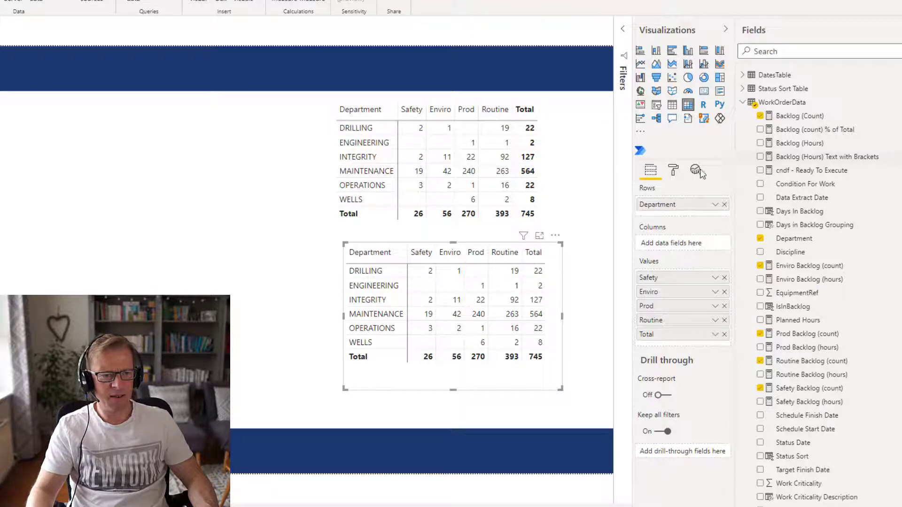
# Turn on conditional formatting icons for the Safety values of the lower matrix.
pyautogui.click(674, 171)
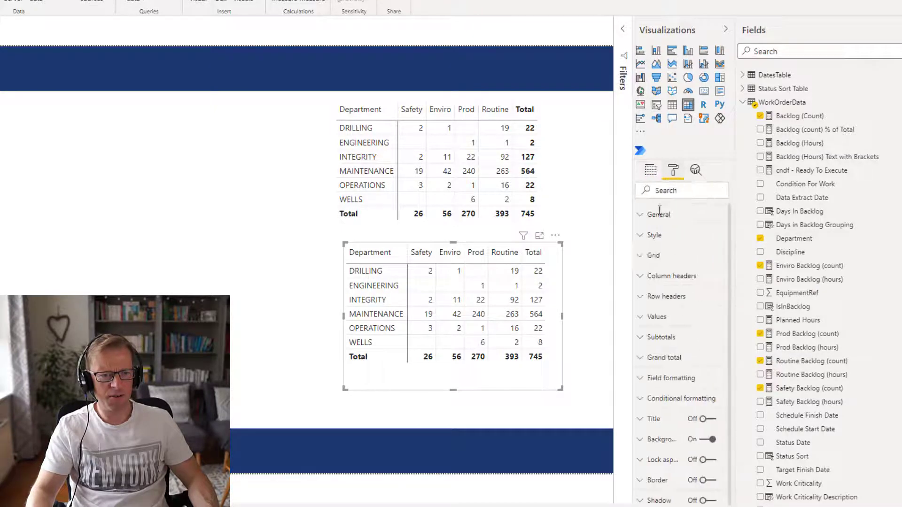
pyautogui.click(666, 398)
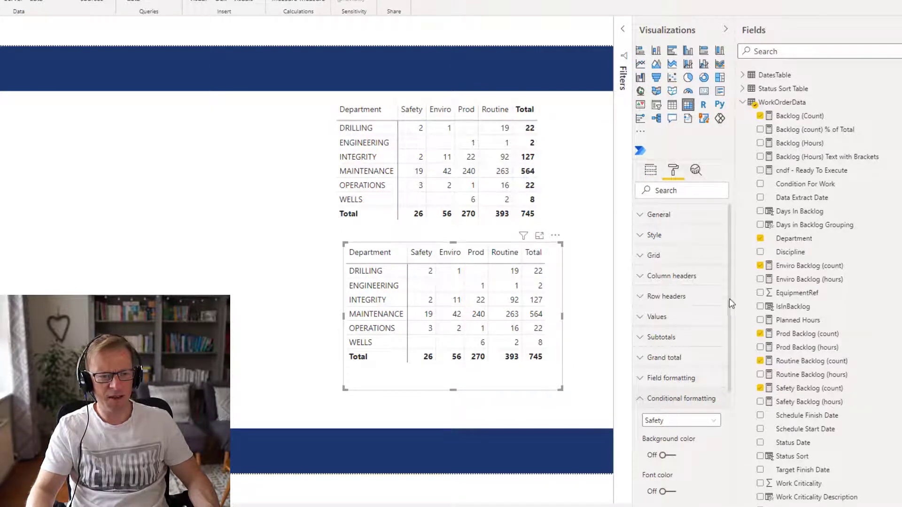
pyautogui.scroll(-3, 730, 299)
pyautogui.click(712, 267)
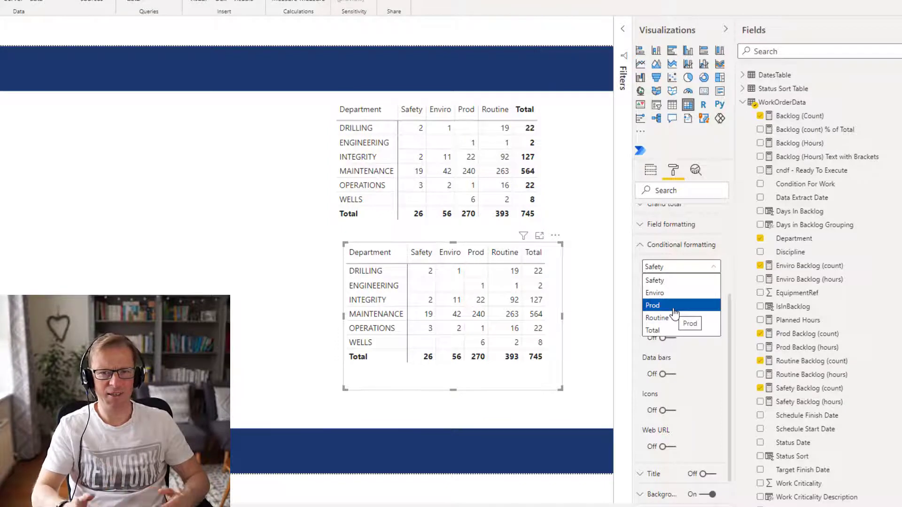
pyautogui.click(658, 281)
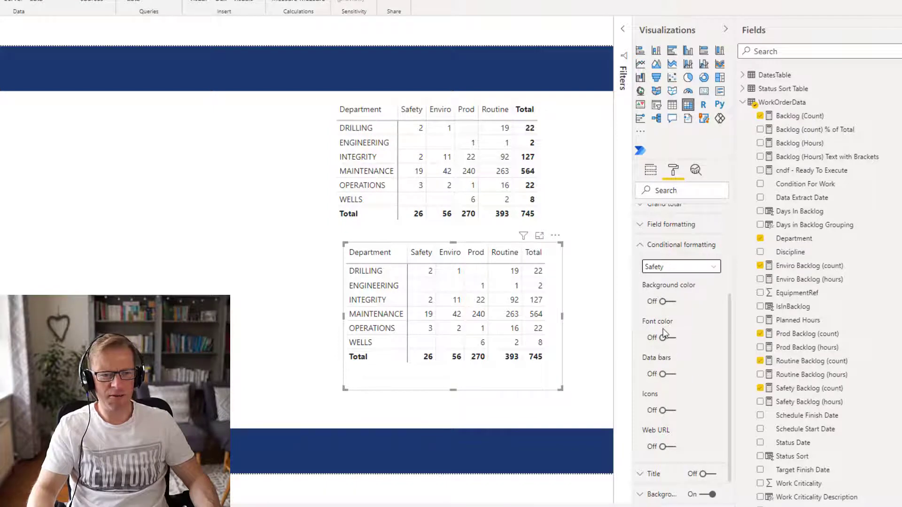
pyautogui.click(663, 410)
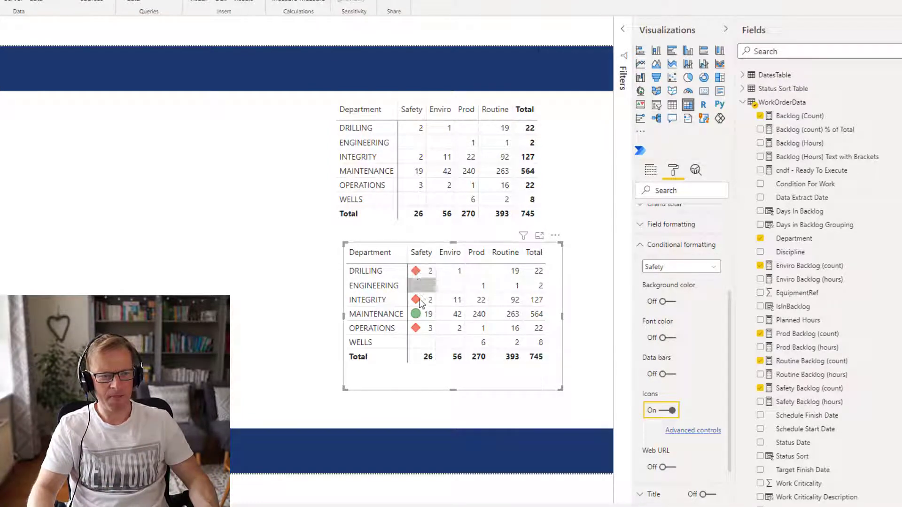
# In the Safety icon rules, delete the second and third rules and give the remaining rule a red circle icon.
pyautogui.click(702, 432)
pyautogui.click(615, 297)
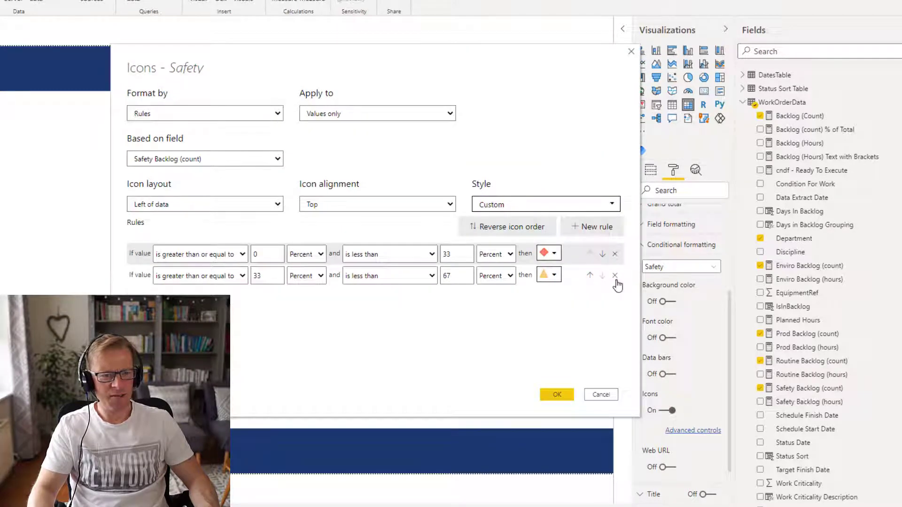
pyautogui.click(615, 275)
pyautogui.click(557, 255)
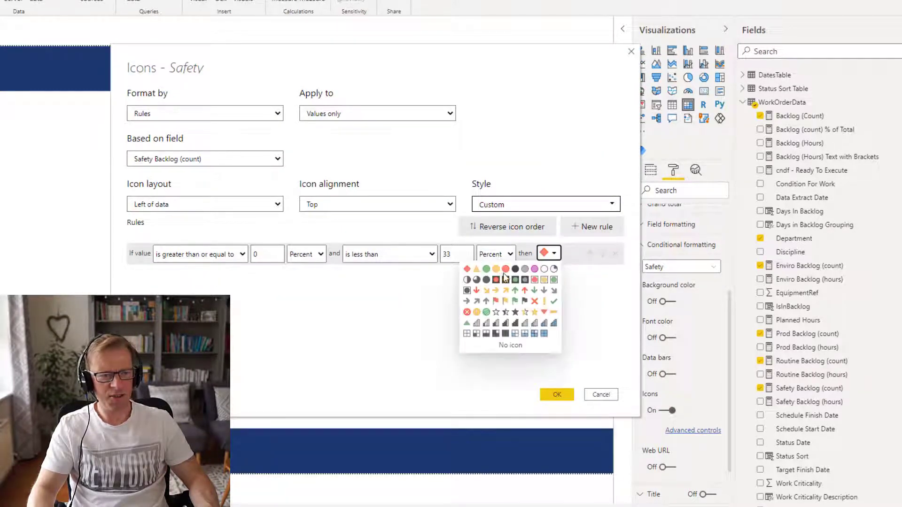
pyautogui.click(506, 269)
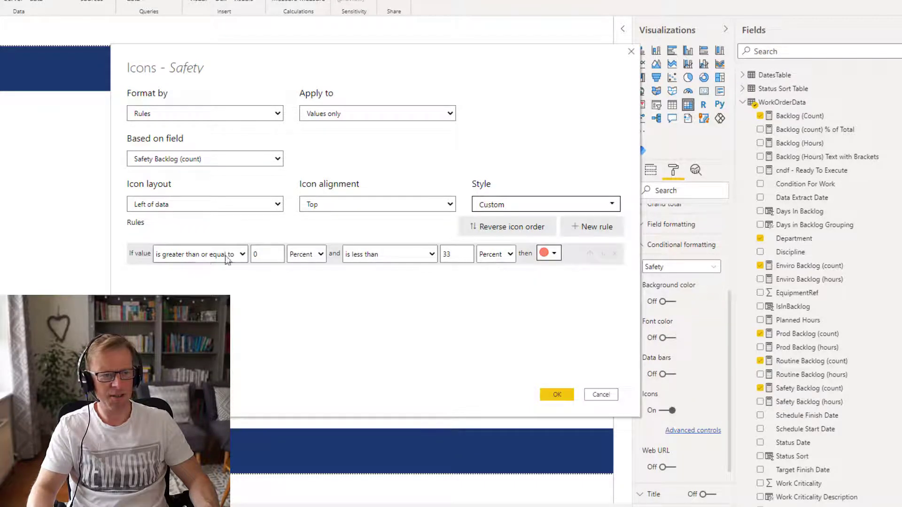
# Set the Safety icon rule to values greater than or equal to number 10 and less than the maximum number, and apply it.
pyautogui.doubleClick(270, 255)
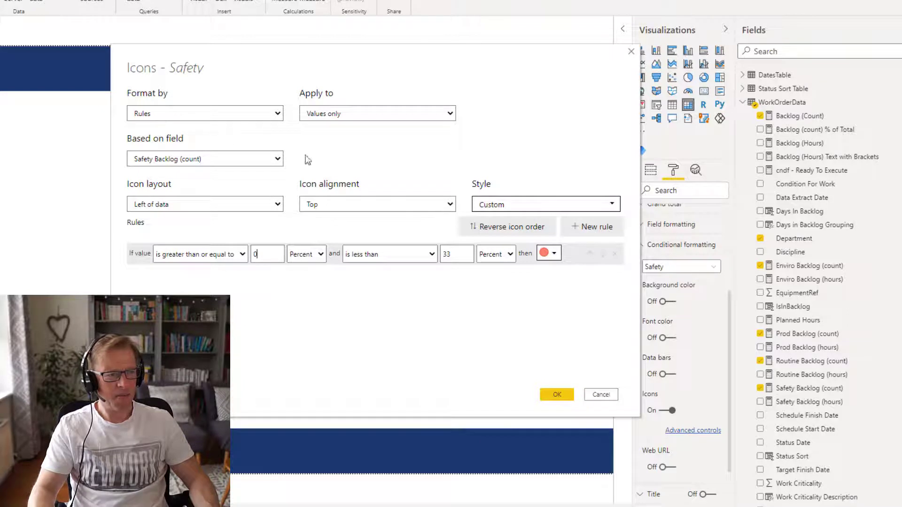
pyautogui.click(299, 255)
pyautogui.click(302, 268)
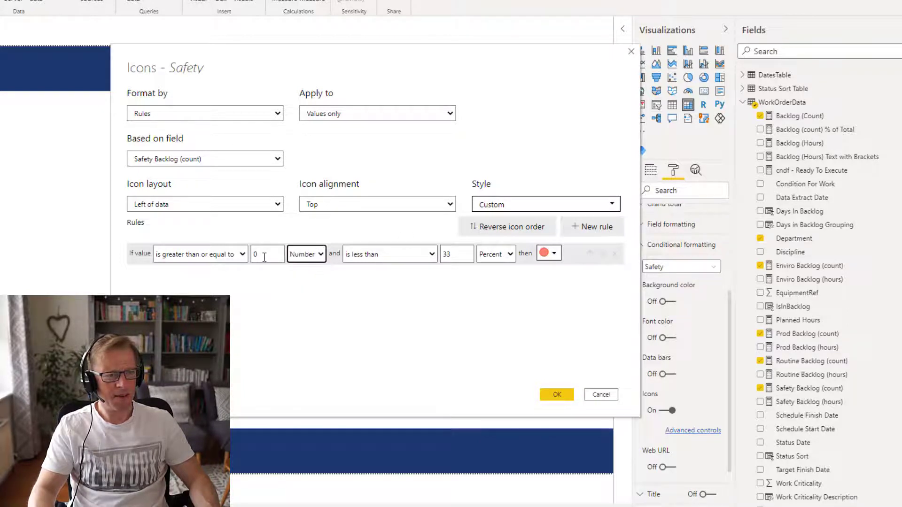
pyautogui.doubleClick(262, 255)
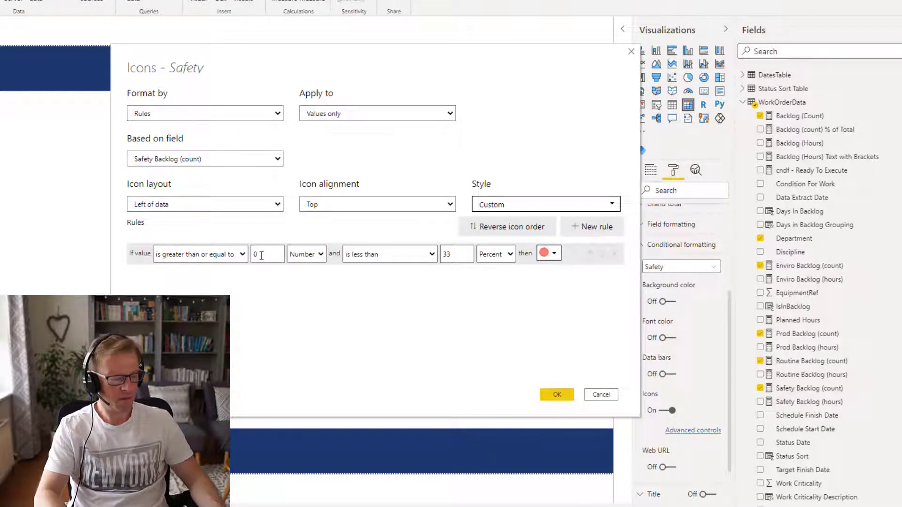
pyautogui.write('1')
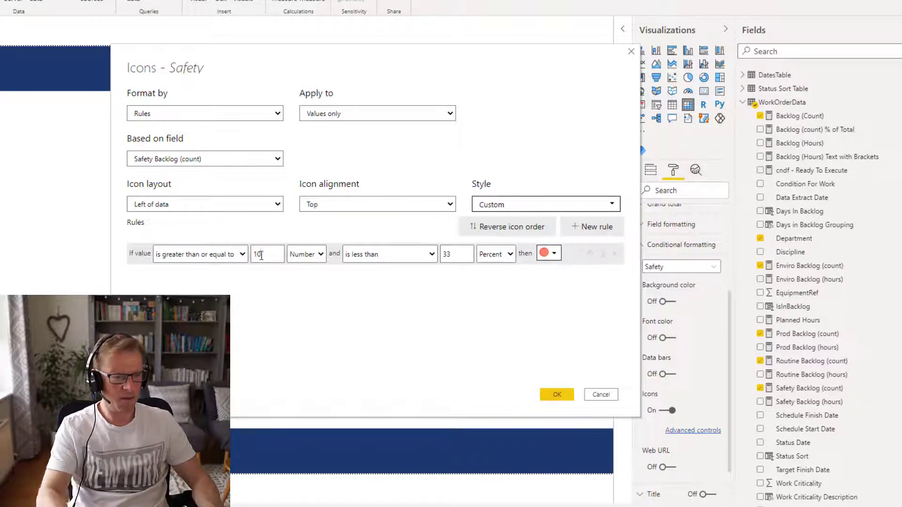
pyautogui.doubleClick(458, 253)
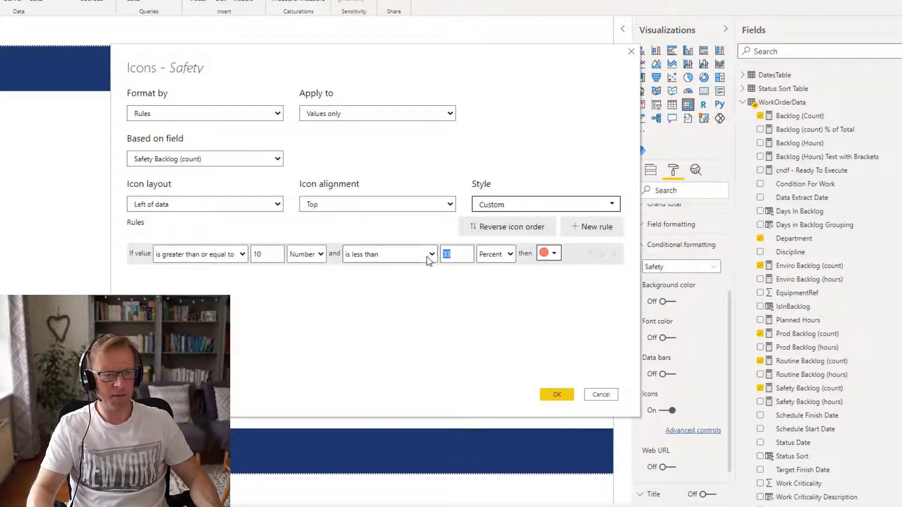
pyautogui.press('BackSpace')
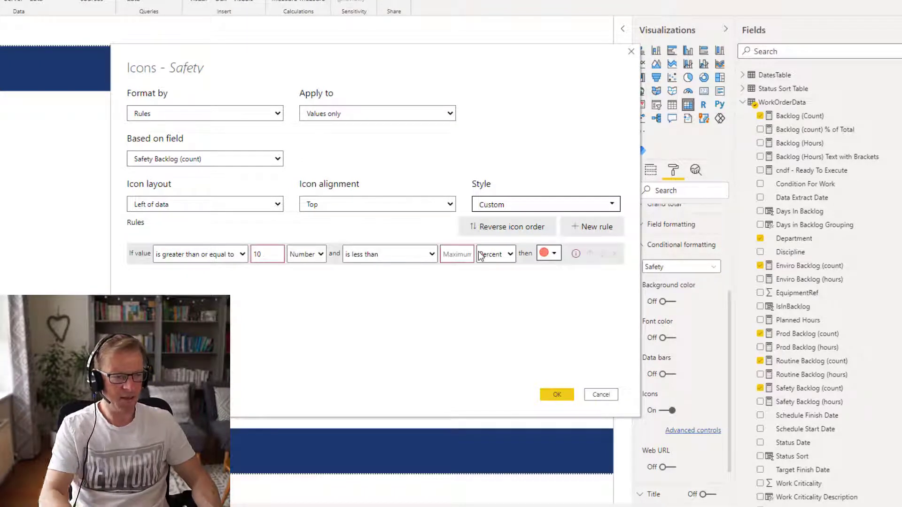
pyautogui.click(493, 255)
pyautogui.click(494, 269)
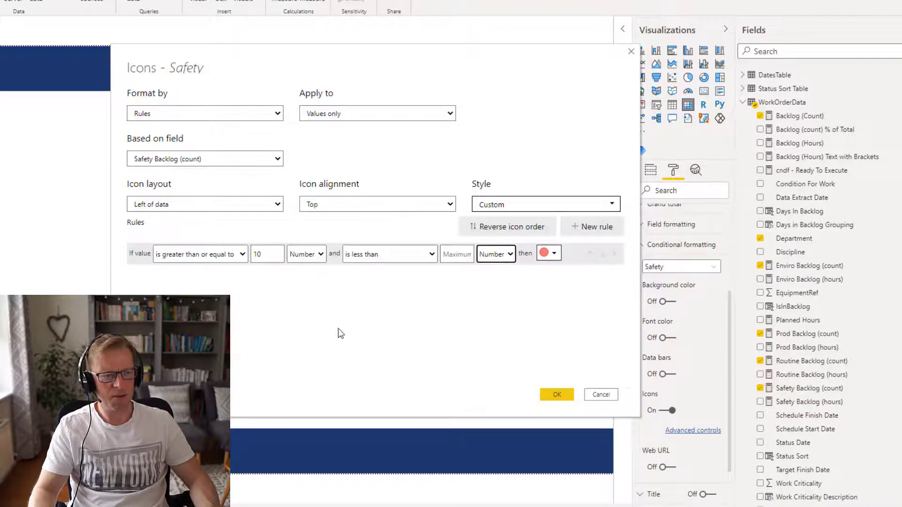
pyautogui.click(551, 394)
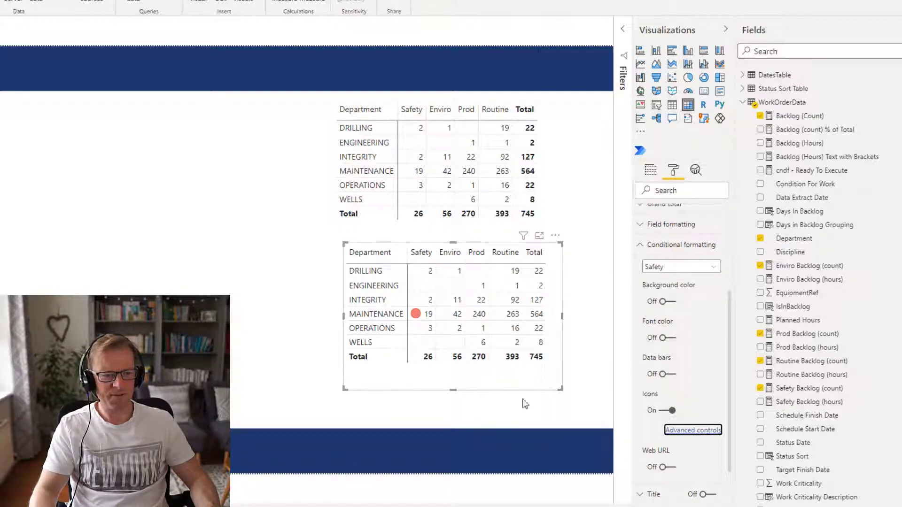
# Turn on conditional formatting icons for the Prod values of the lower matrix.
pyautogui.click(663, 271)
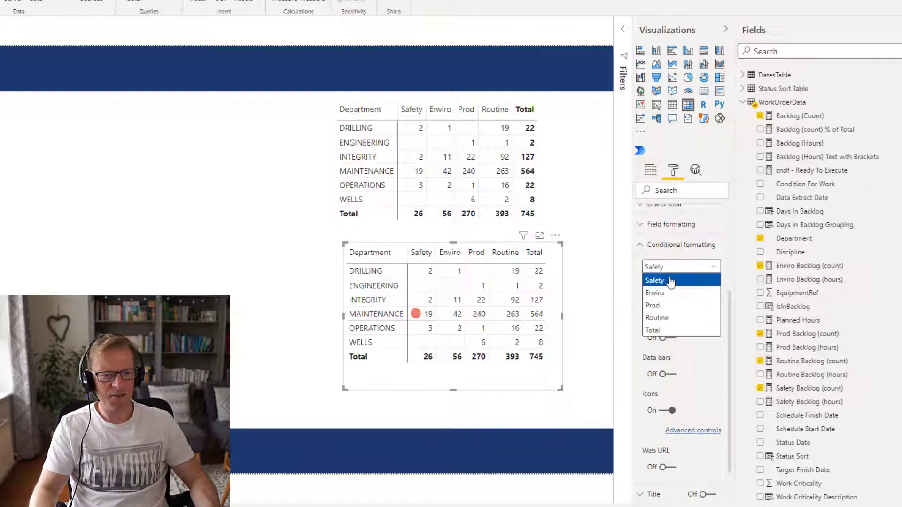
pyautogui.click(673, 305)
pyautogui.click(663, 410)
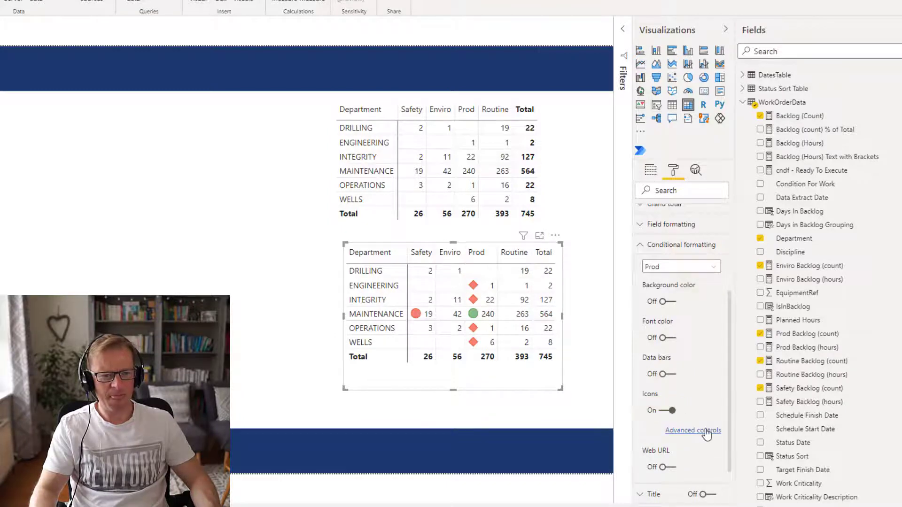
# In the Prod icon rules, delete the second and third rules and give the remaining rule a red circle icon.
pyautogui.click(705, 432)
pyautogui.click(614, 297)
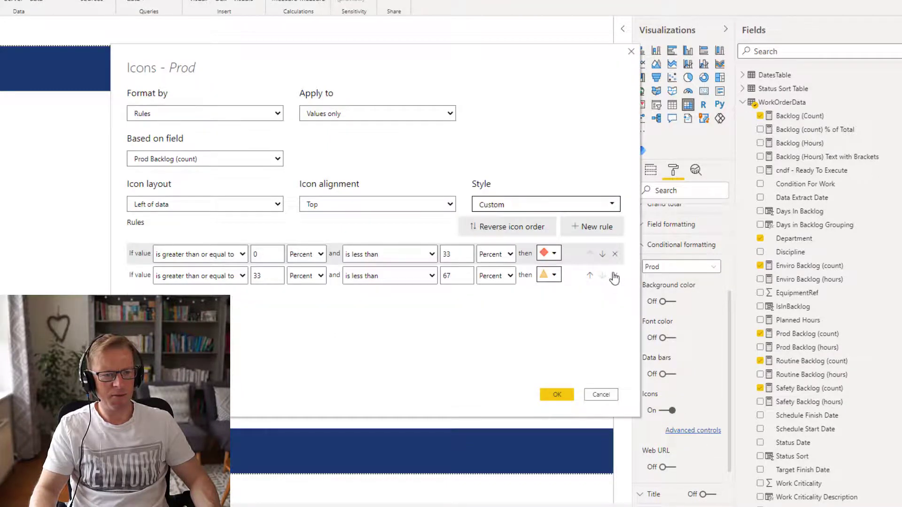
pyautogui.click(615, 275)
pyautogui.click(549, 253)
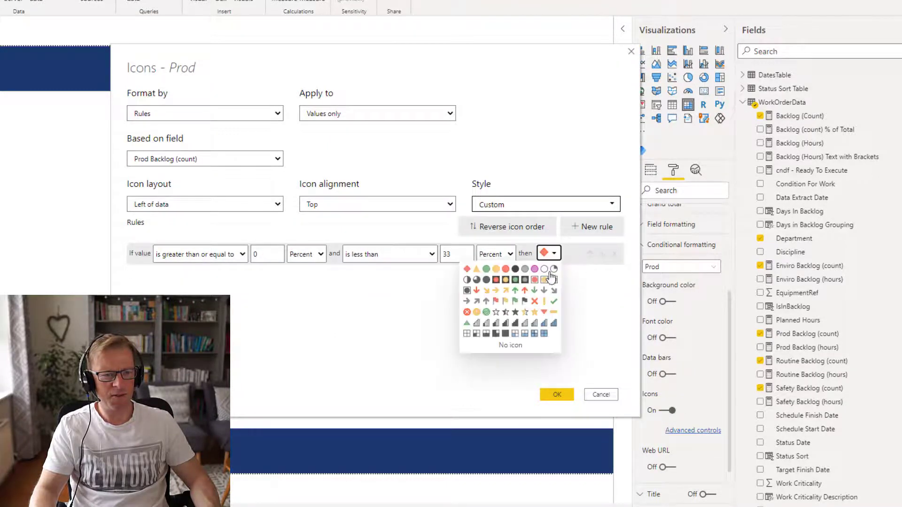
pyautogui.click(505, 269)
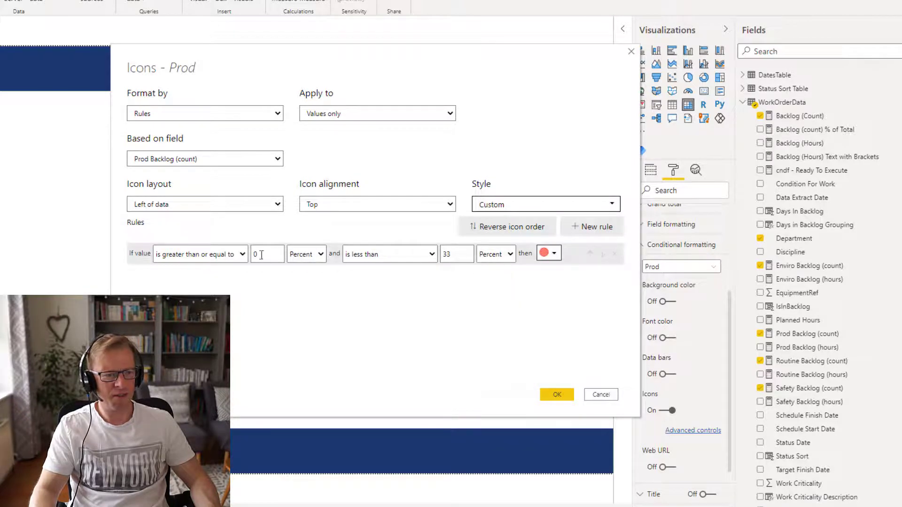
# Set the Prod icon rule to values greater than or equal to number 50 and less than the maximum number, and apply it.
pyautogui.doubleClick(261, 254)
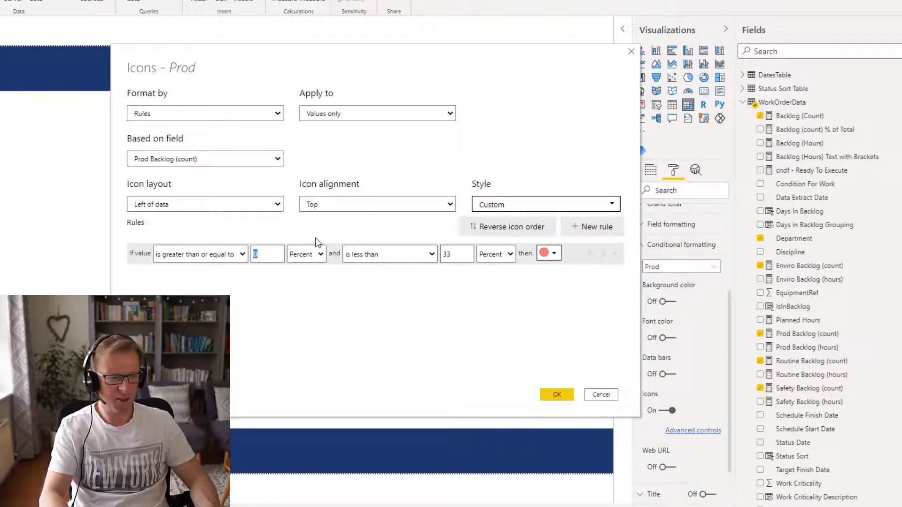
pyautogui.write('5')
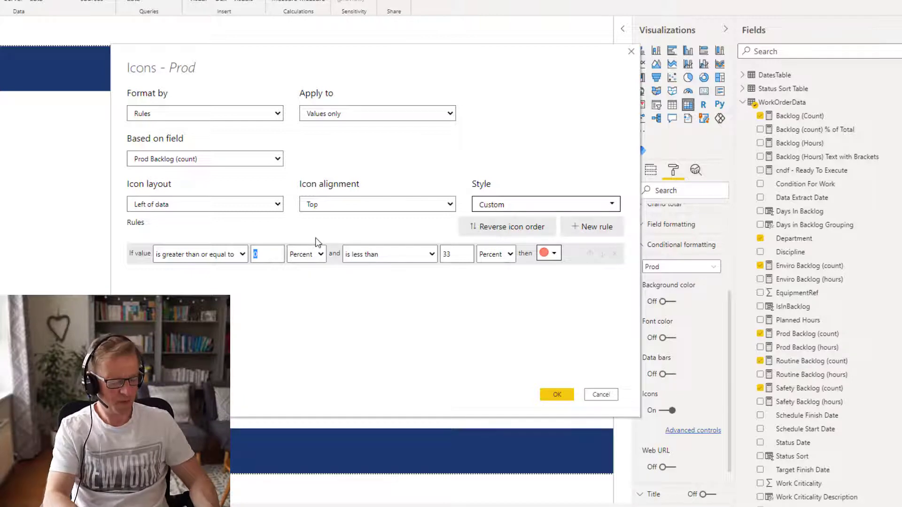
pyautogui.click(317, 254)
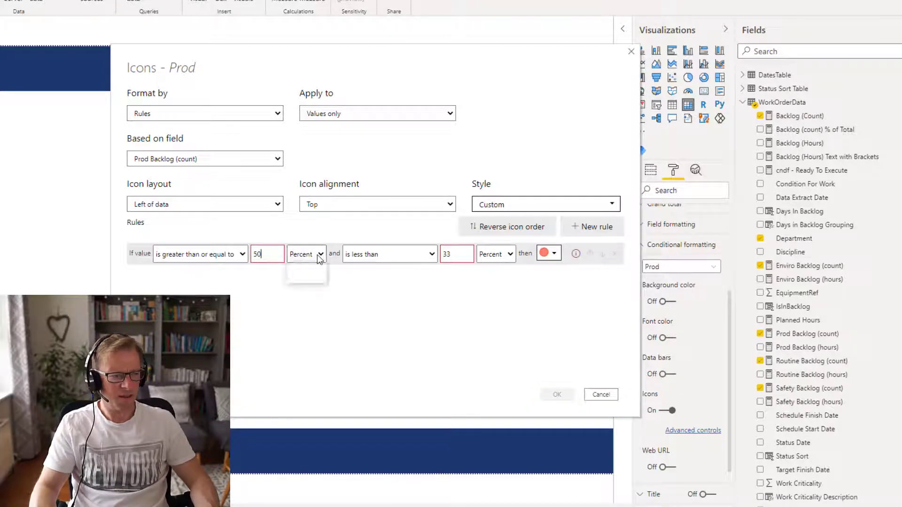
pyautogui.click(301, 272)
pyautogui.click(431, 254)
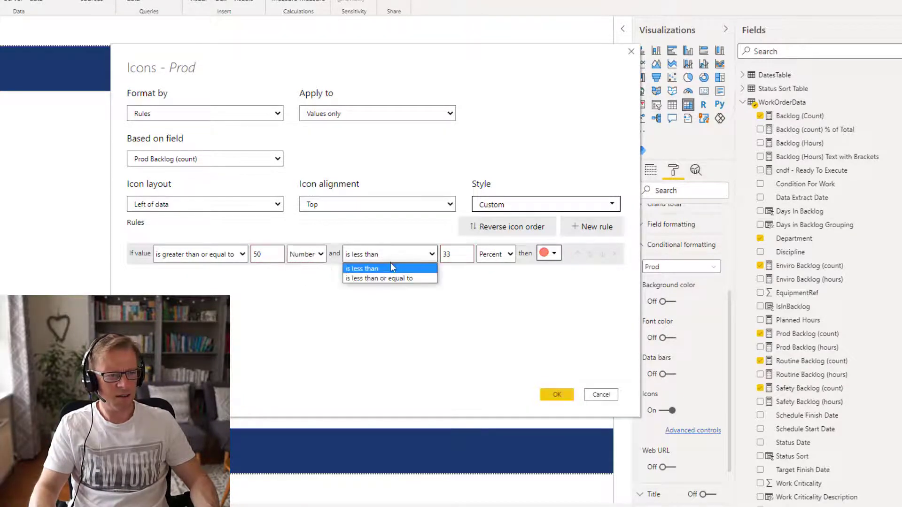
pyautogui.moveTo(459, 256); pyautogui.dragTo(408, 262)
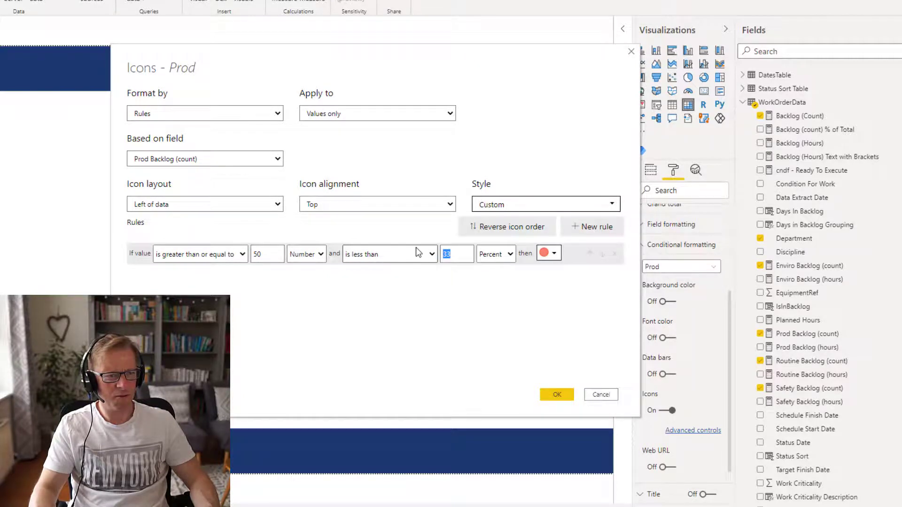
pyautogui.press('BackSpace')
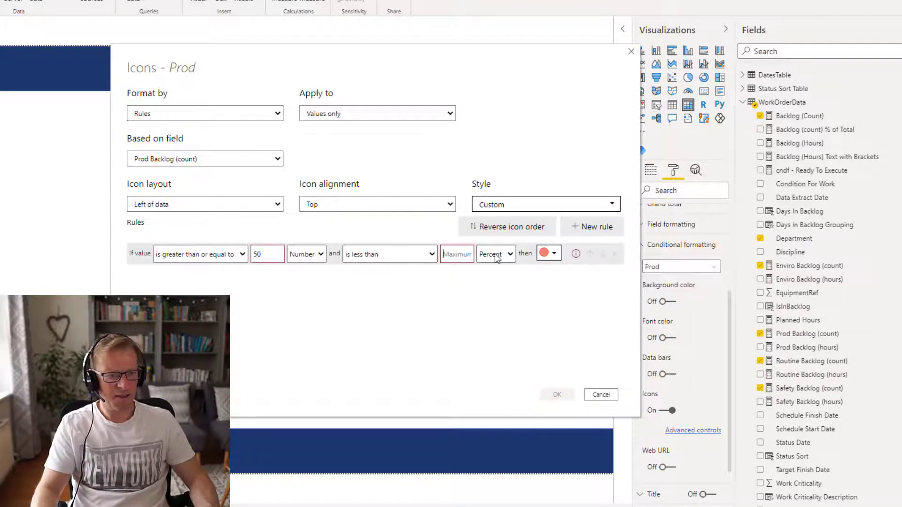
pyautogui.click(496, 268)
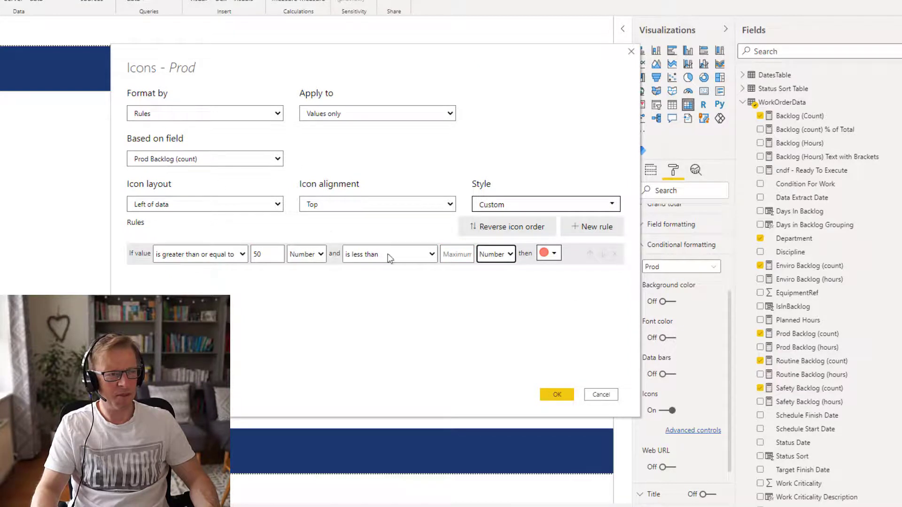
pyautogui.click(558, 393)
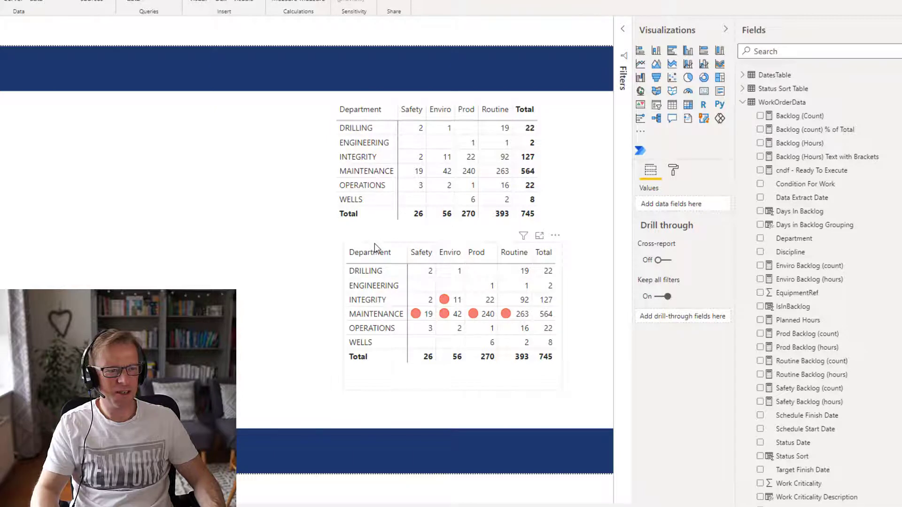
# Align the lower matrix with the left edge of the upper one, then widen the visual and its Total column.
pyautogui.click(355, 245)
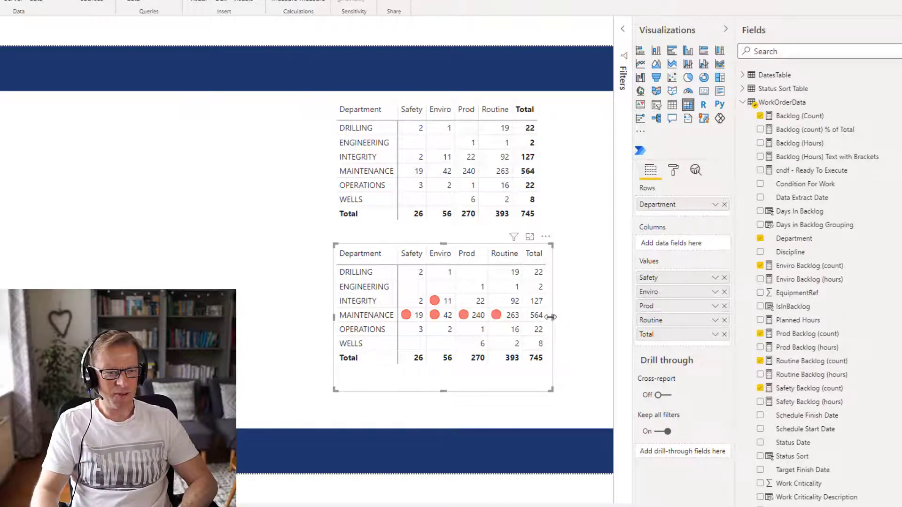
pyautogui.moveTo(552, 316); pyautogui.dragTo(582, 316)
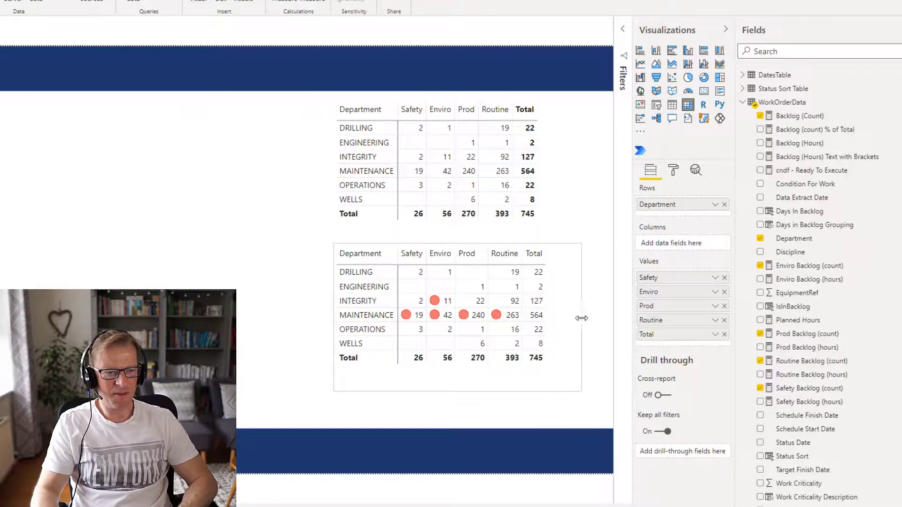
pyautogui.moveTo(546, 254); pyautogui.dragTo(562, 254)
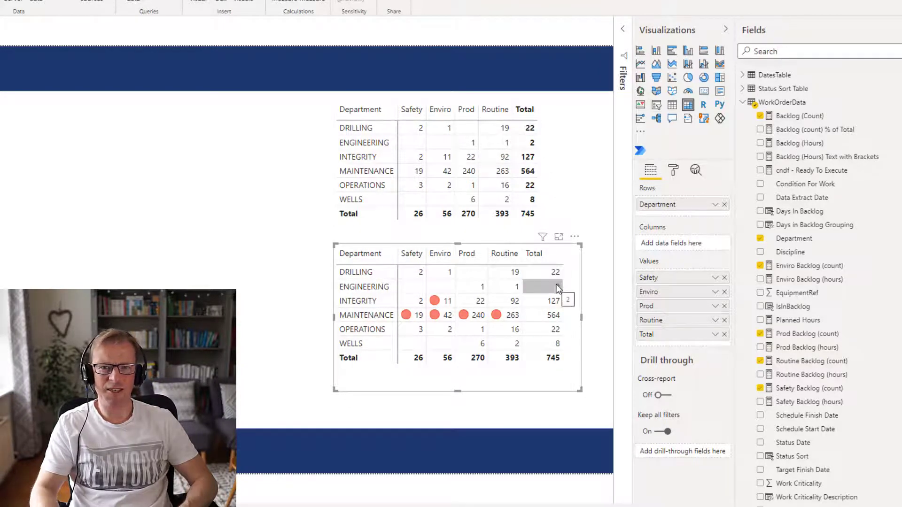
# In the lower matrix's field formatting, give the Total field a light grey background color.
pyautogui.click(673, 170)
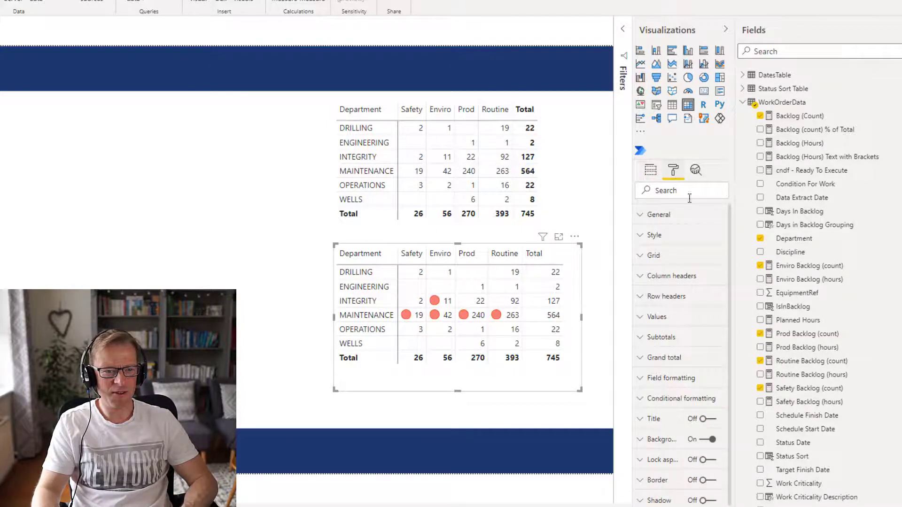
pyautogui.click(678, 384)
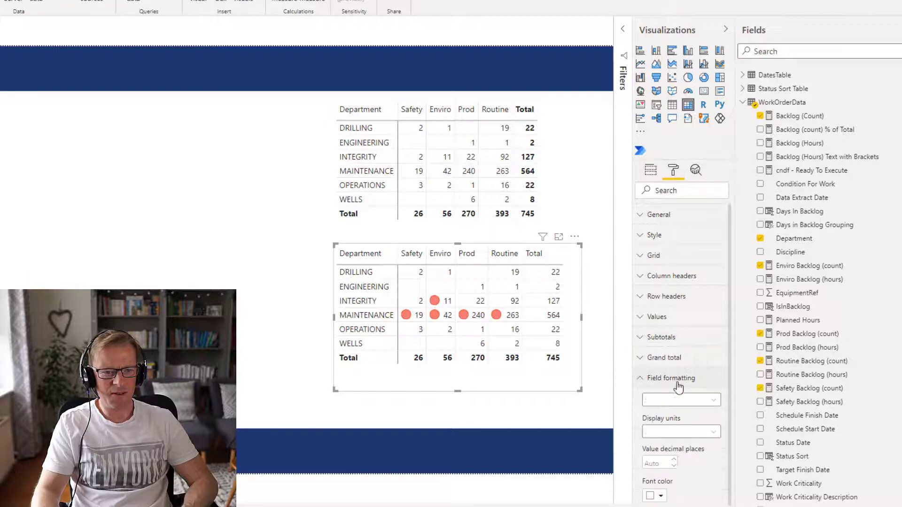
pyautogui.click(701, 406)
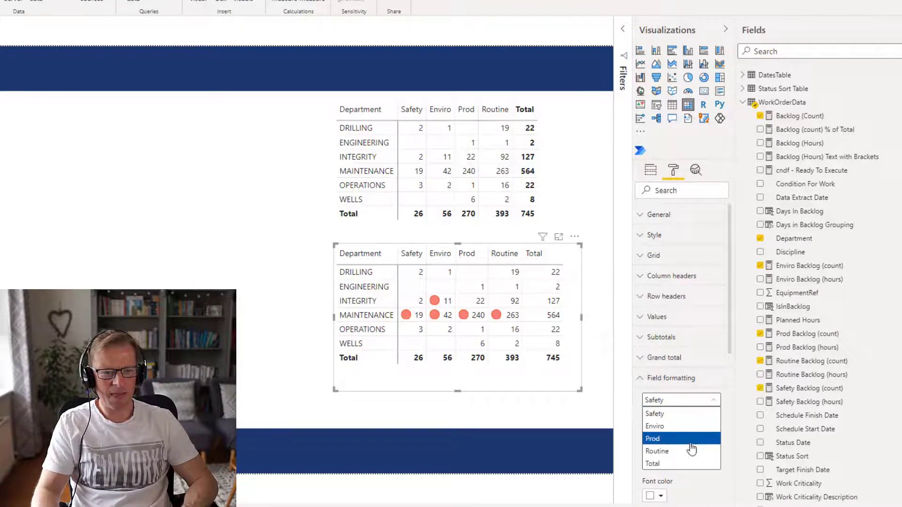
pyautogui.click(681, 465)
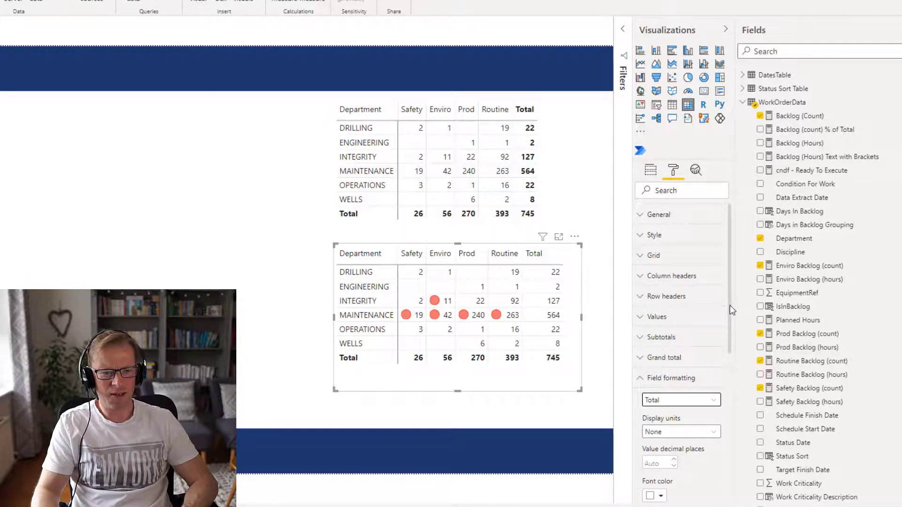
pyautogui.moveTo(729, 306); pyautogui.dragTo(744, 371)
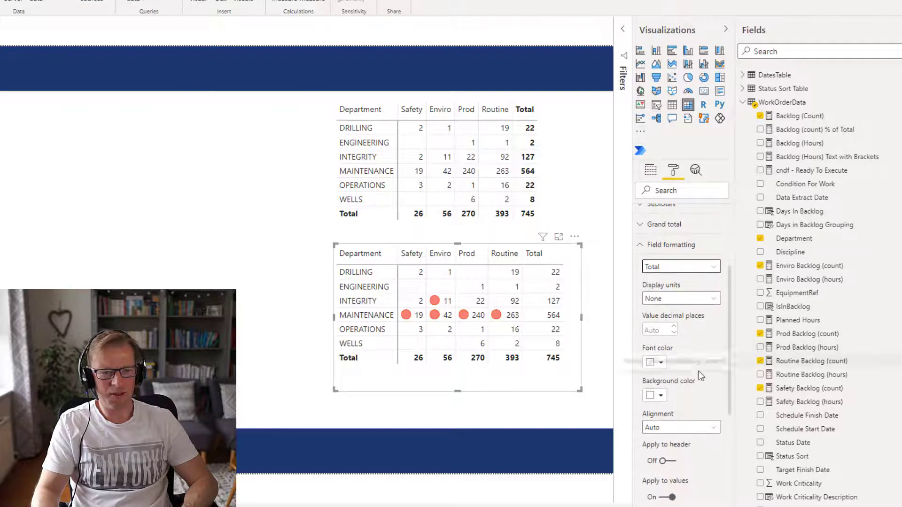
pyautogui.click(660, 398)
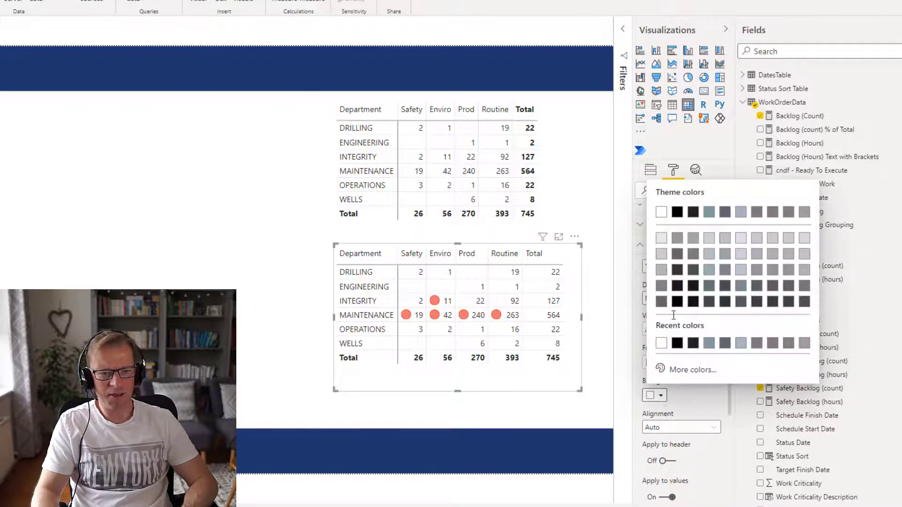
pyautogui.click(662, 239)
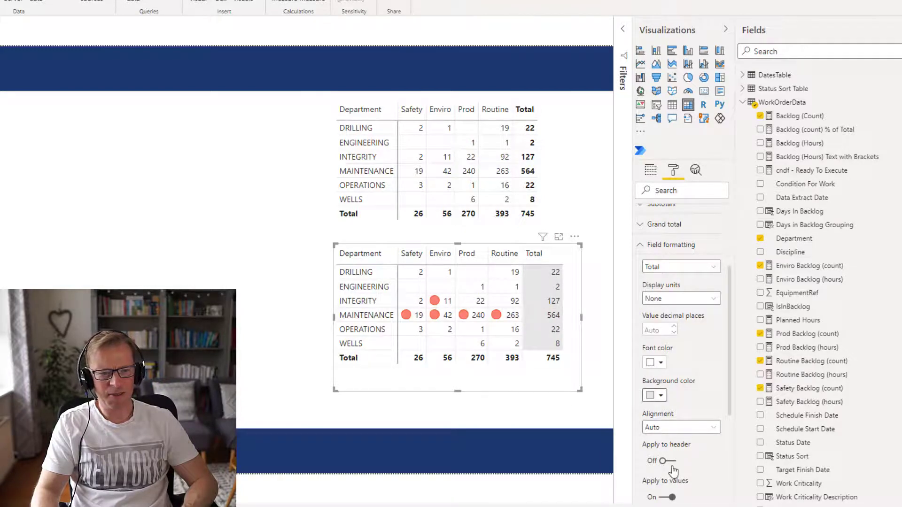
# Apply the Total field's formatting to its header and total as well, and deselect the matrix.
pyautogui.scroll(-3, 729, 320)
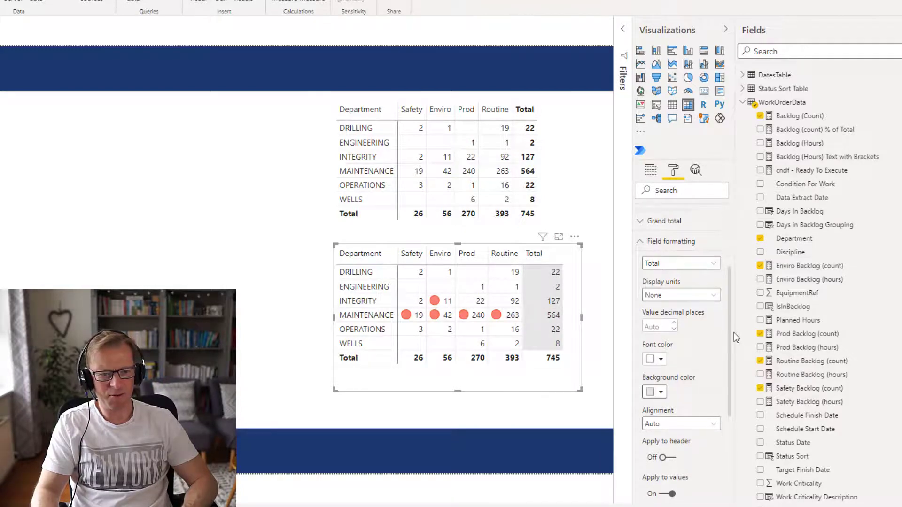
pyautogui.click(664, 333)
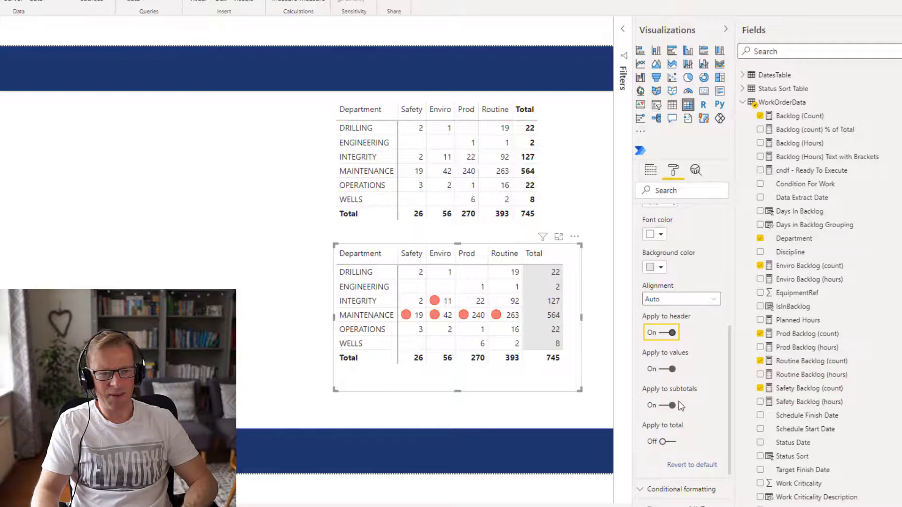
pyautogui.click(667, 442)
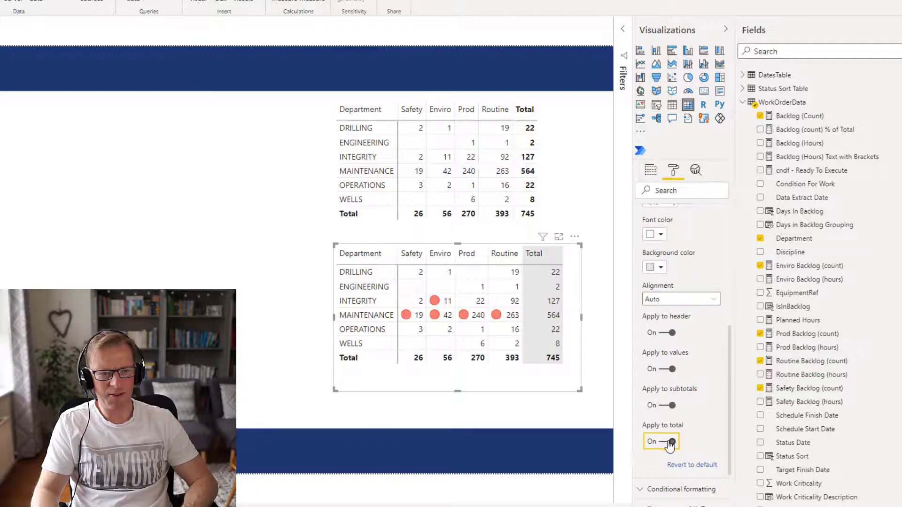
pyautogui.click(280, 268)
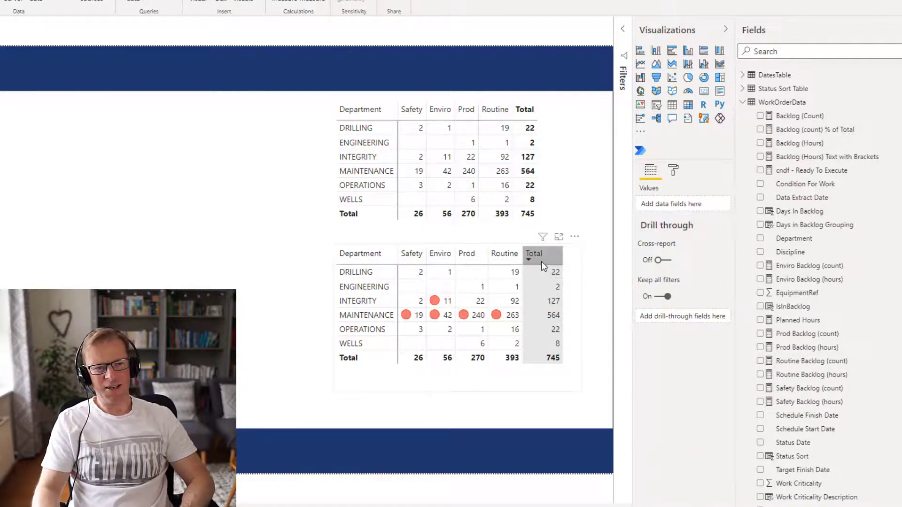